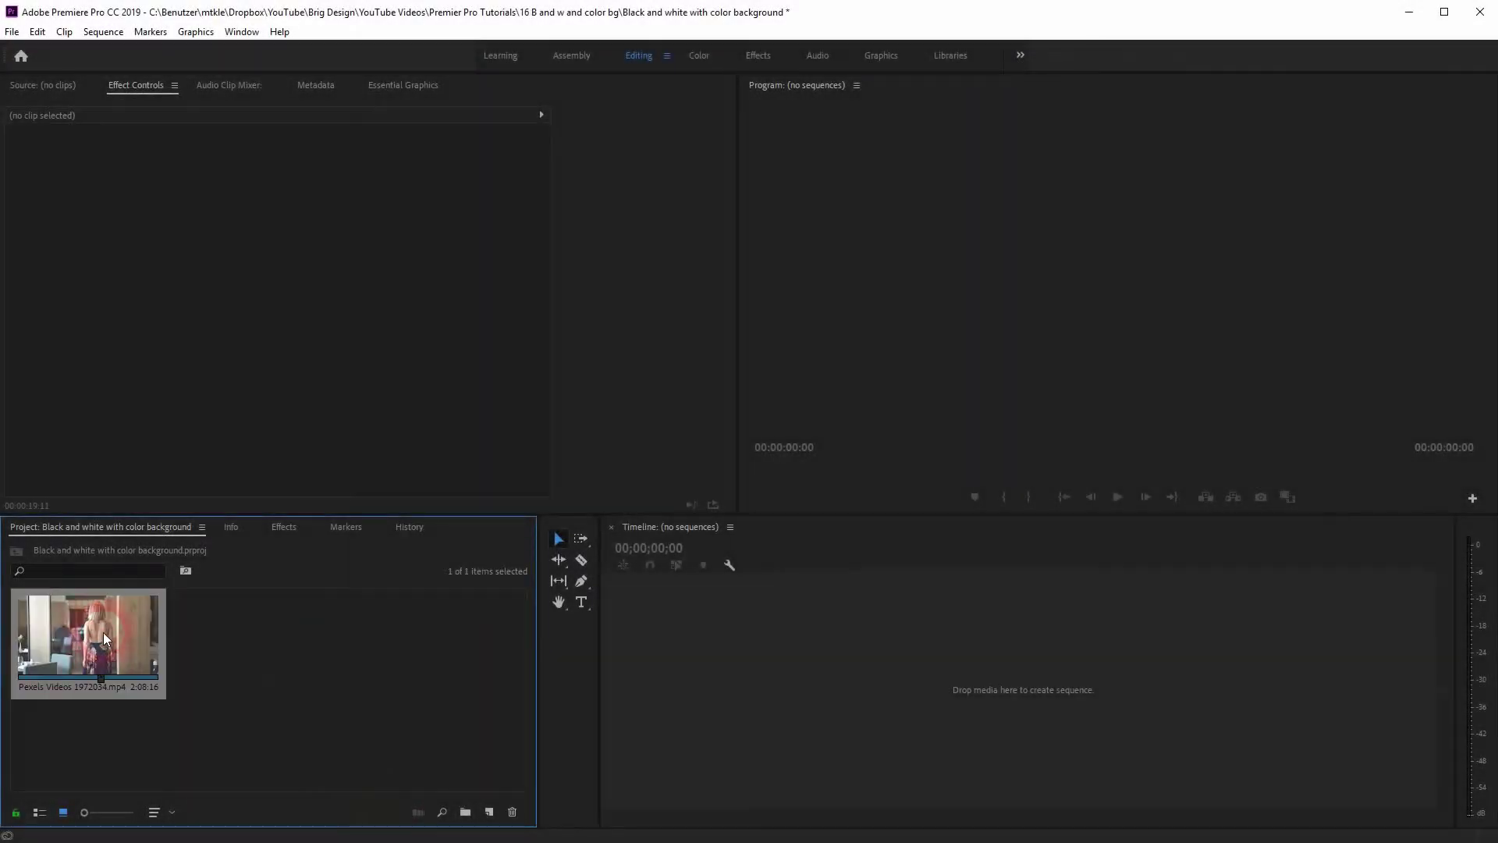
- Create a sequence from the Pexels Videos 1972034 clip and open it in the source view
mouse_move(75, 642)
left_mouse_down()
mouse_move(919, 693)
mouse_move(910, 684)
left_mouse_up()
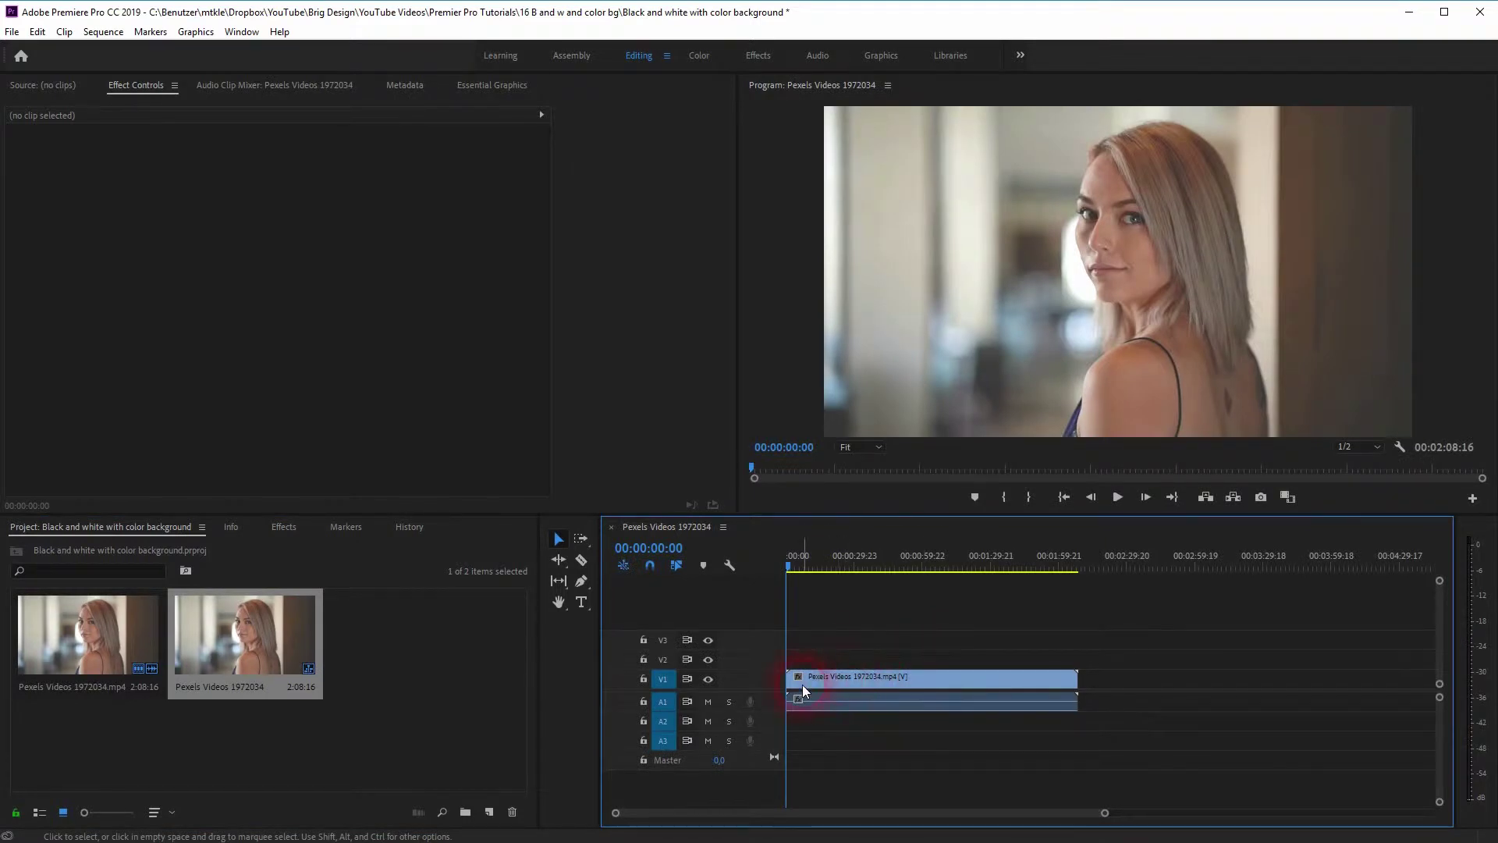
double_click(812, 703)
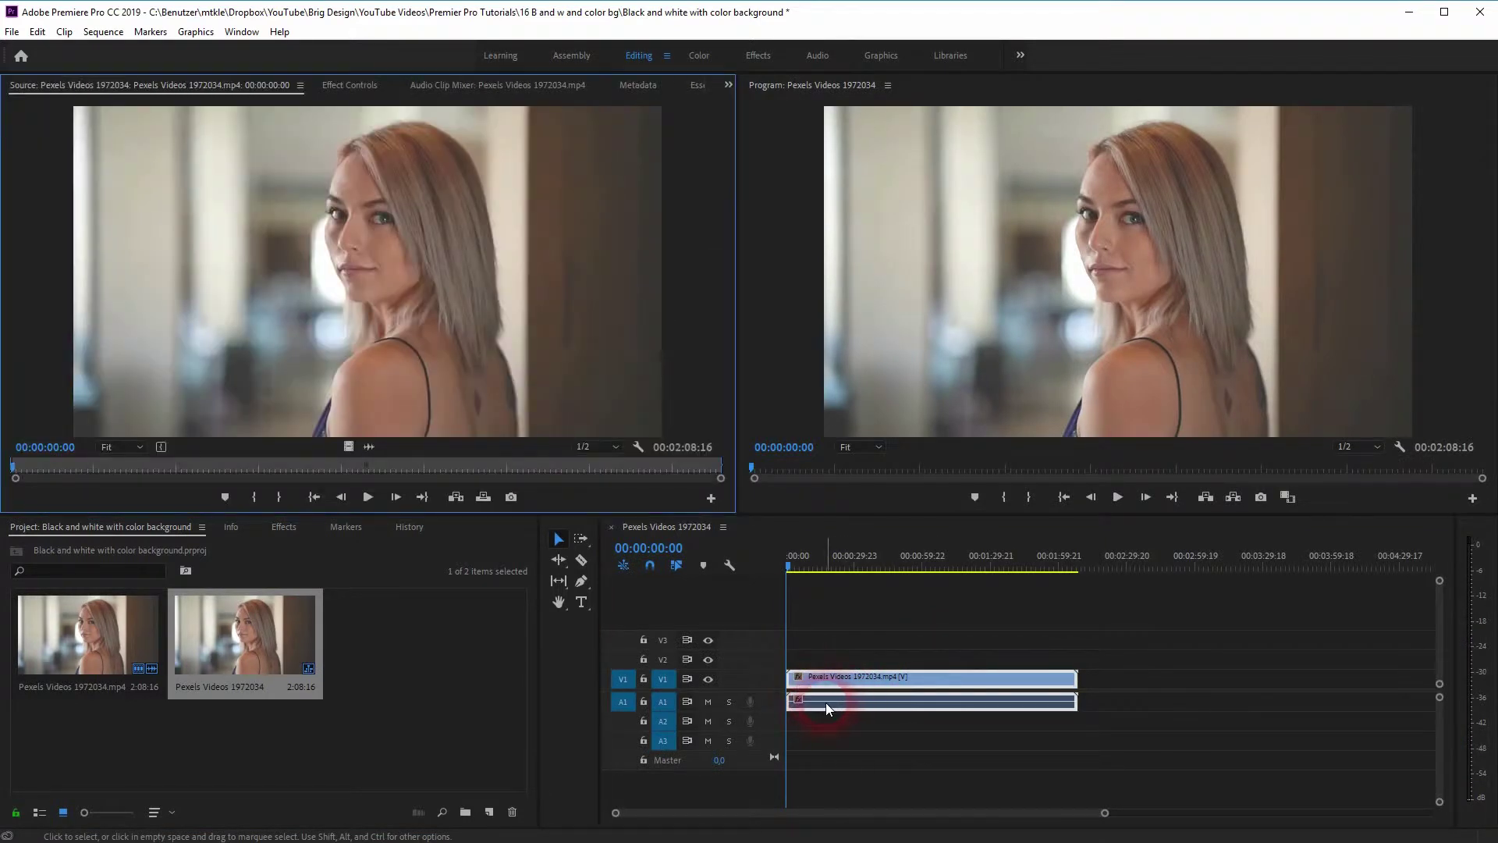
left_click(601, 304)
left_click(440, 283)
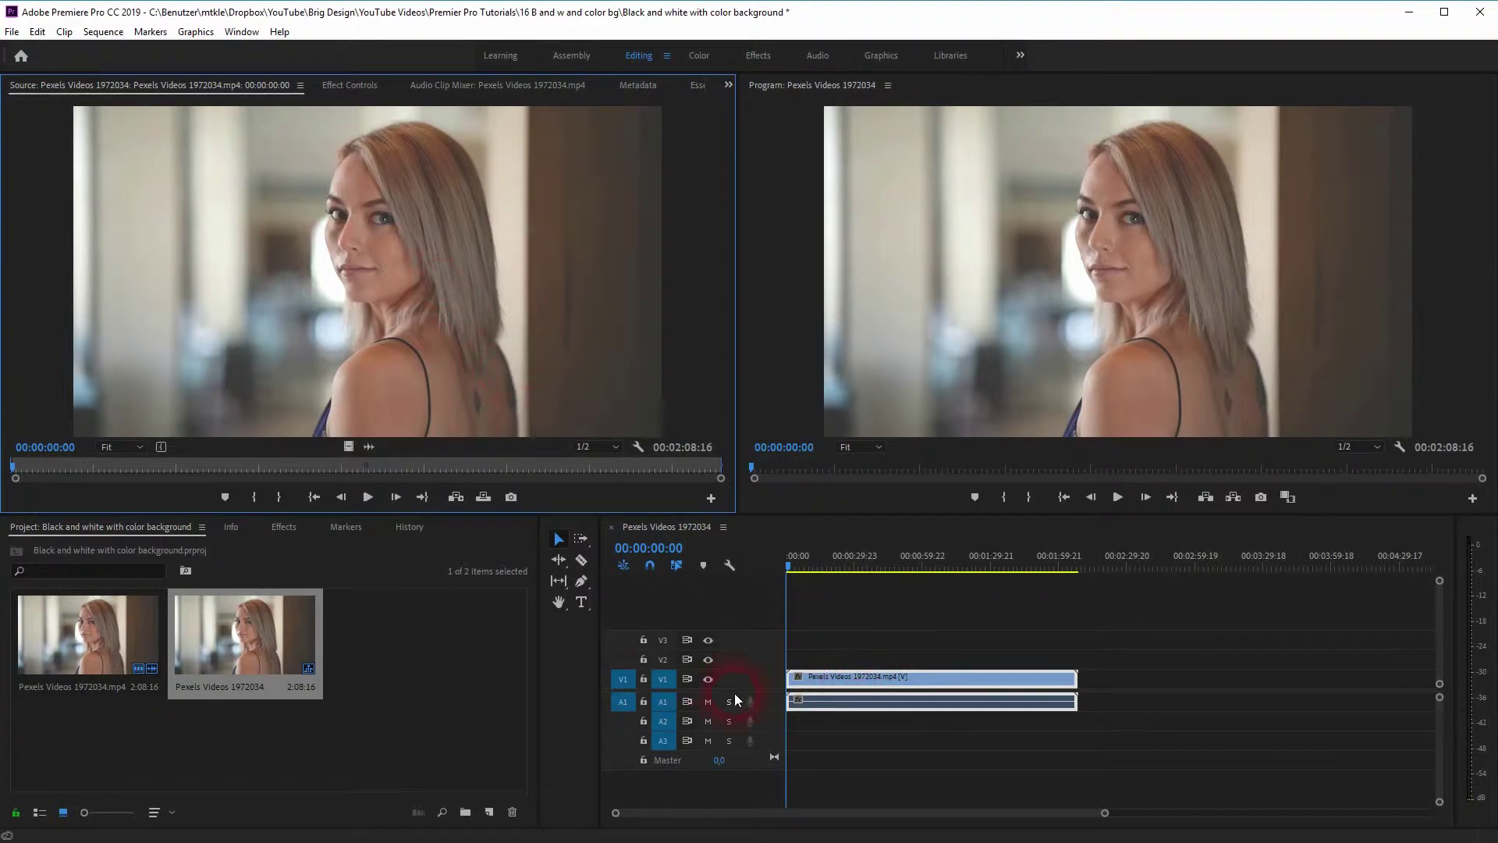
left_click(664, 705)
- Unlink the clip's original audio on A1 and delete it, keeping only the video
right_click(817, 704)
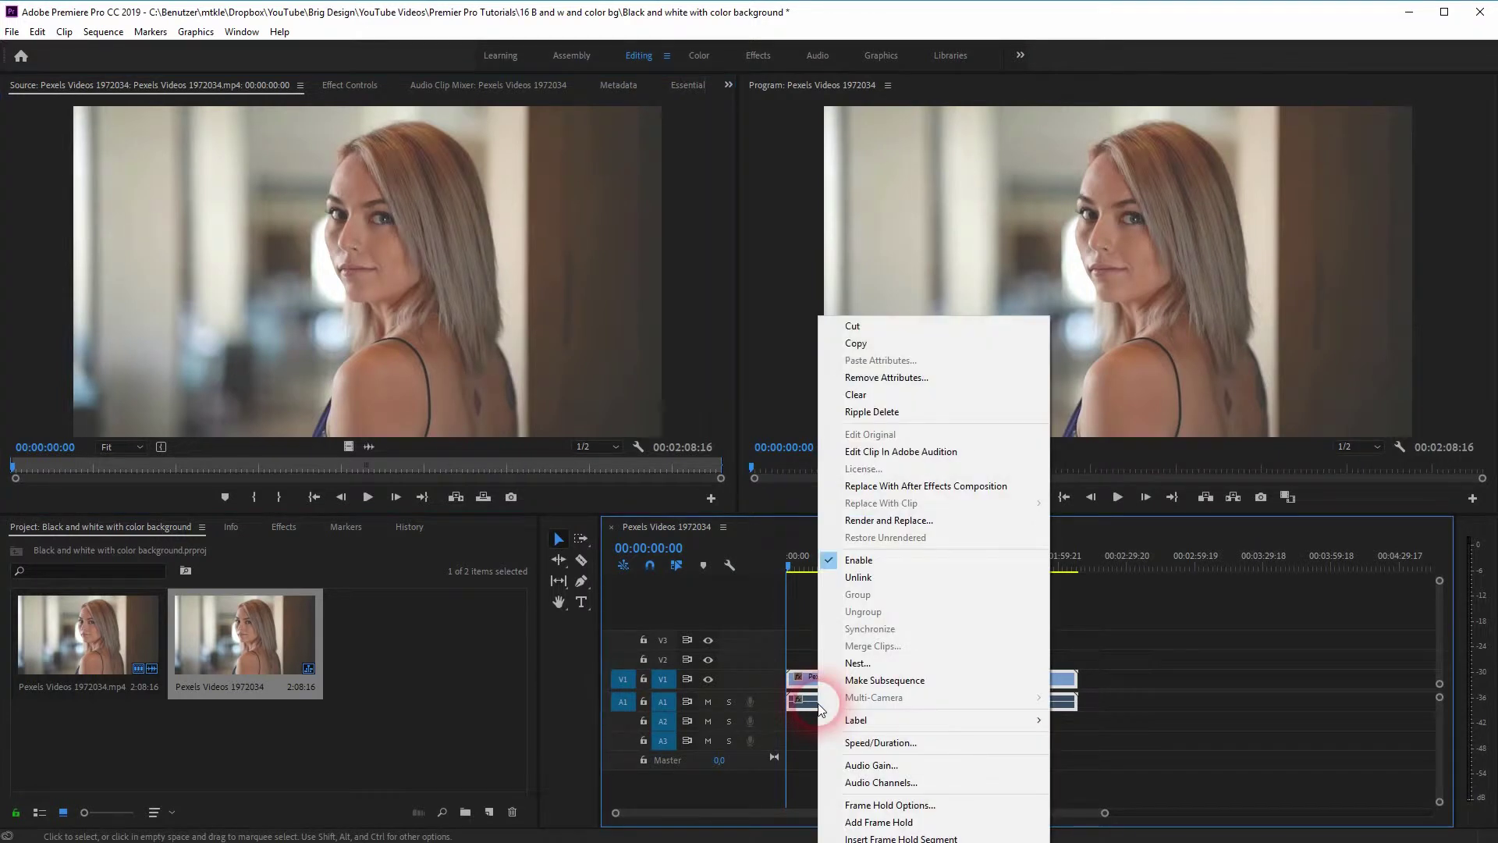
left_click(890, 579)
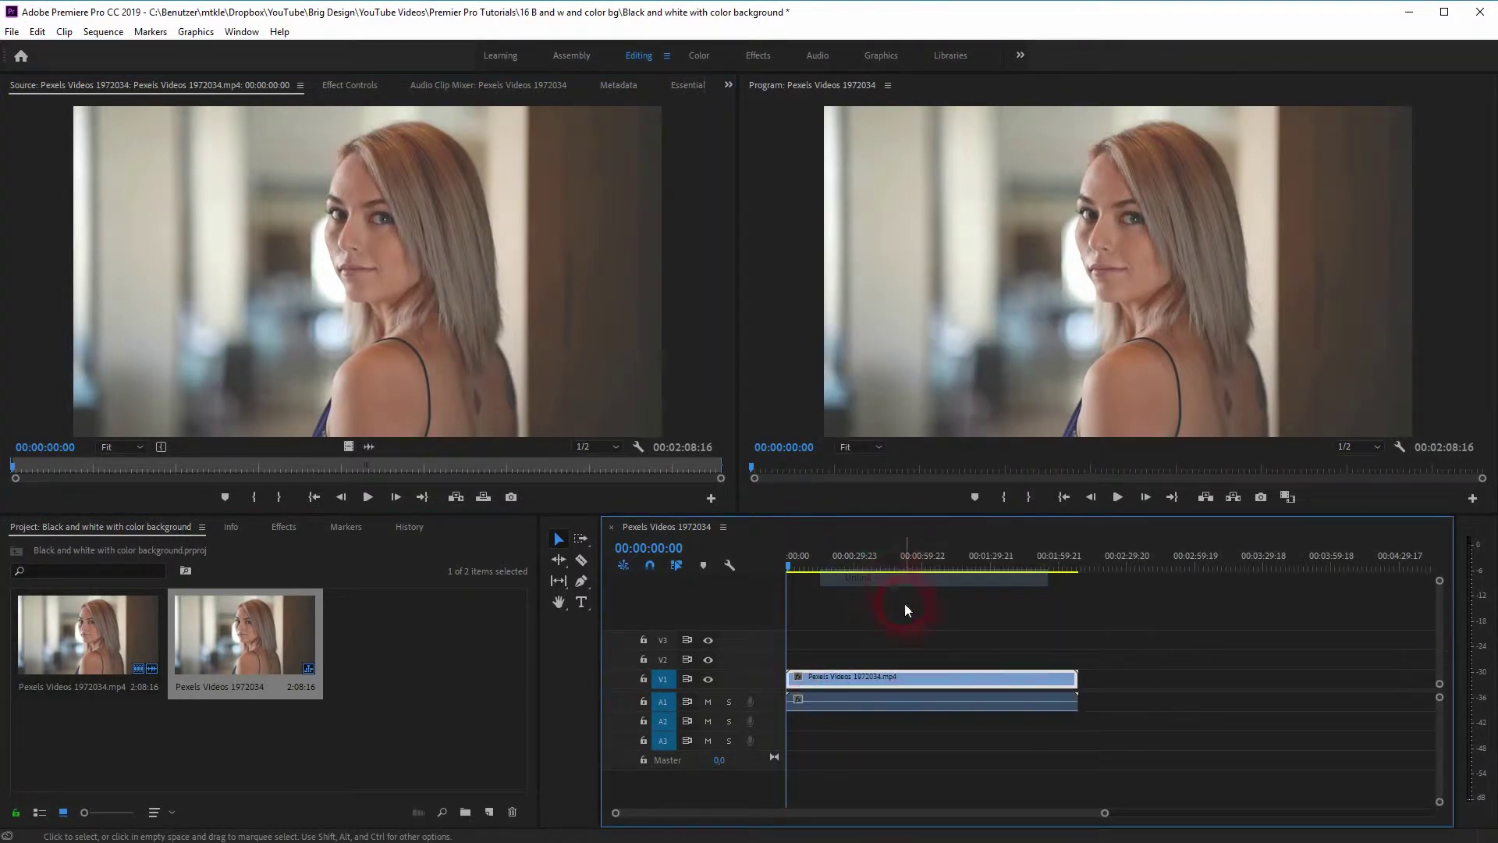
left_click(1154, 702)
left_click(1022, 701)
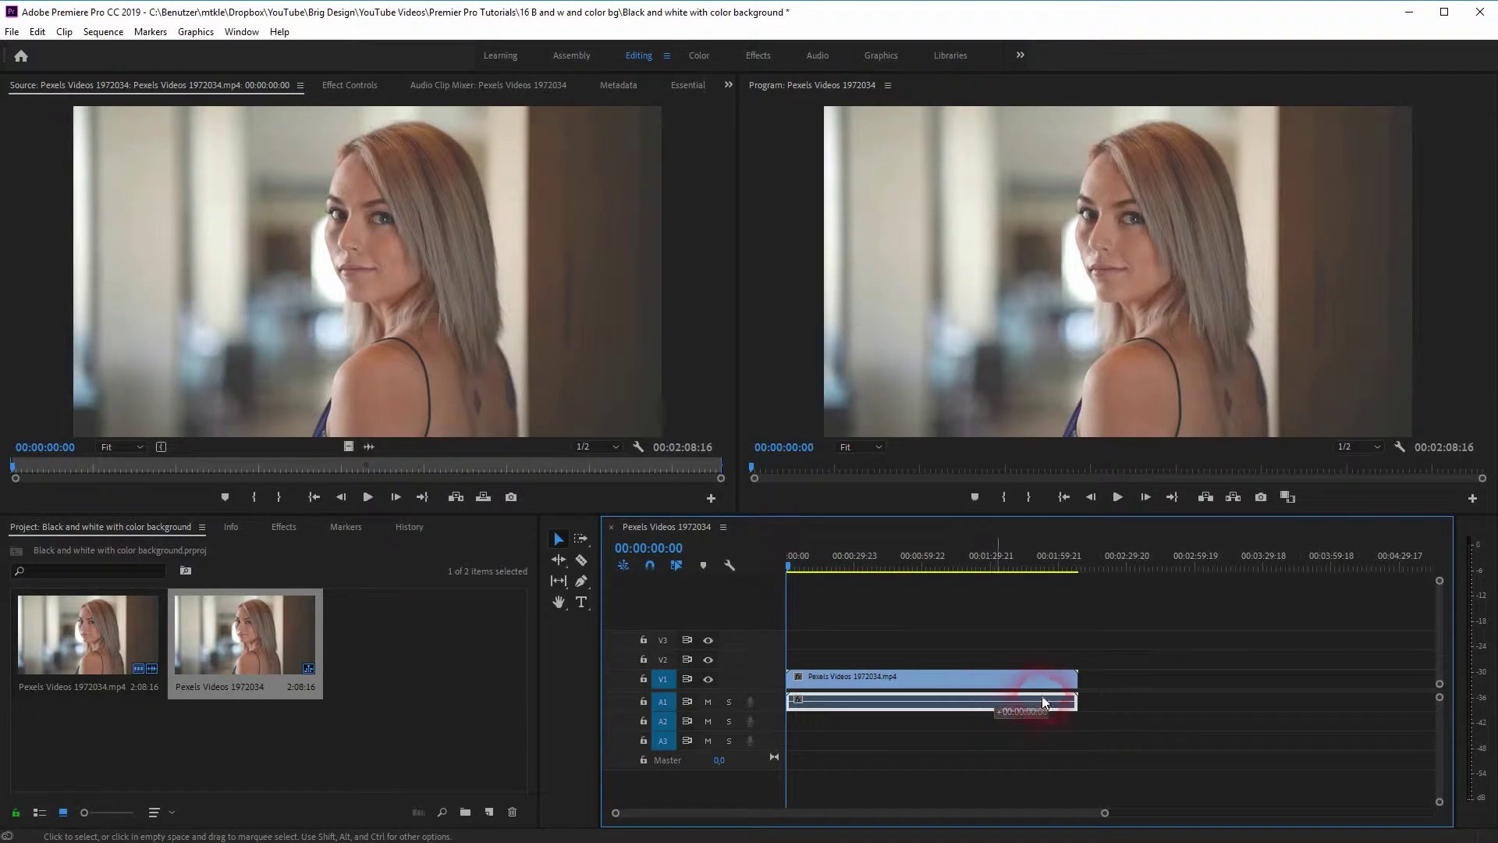
left_click_drag(1046, 702, 1162, 703)
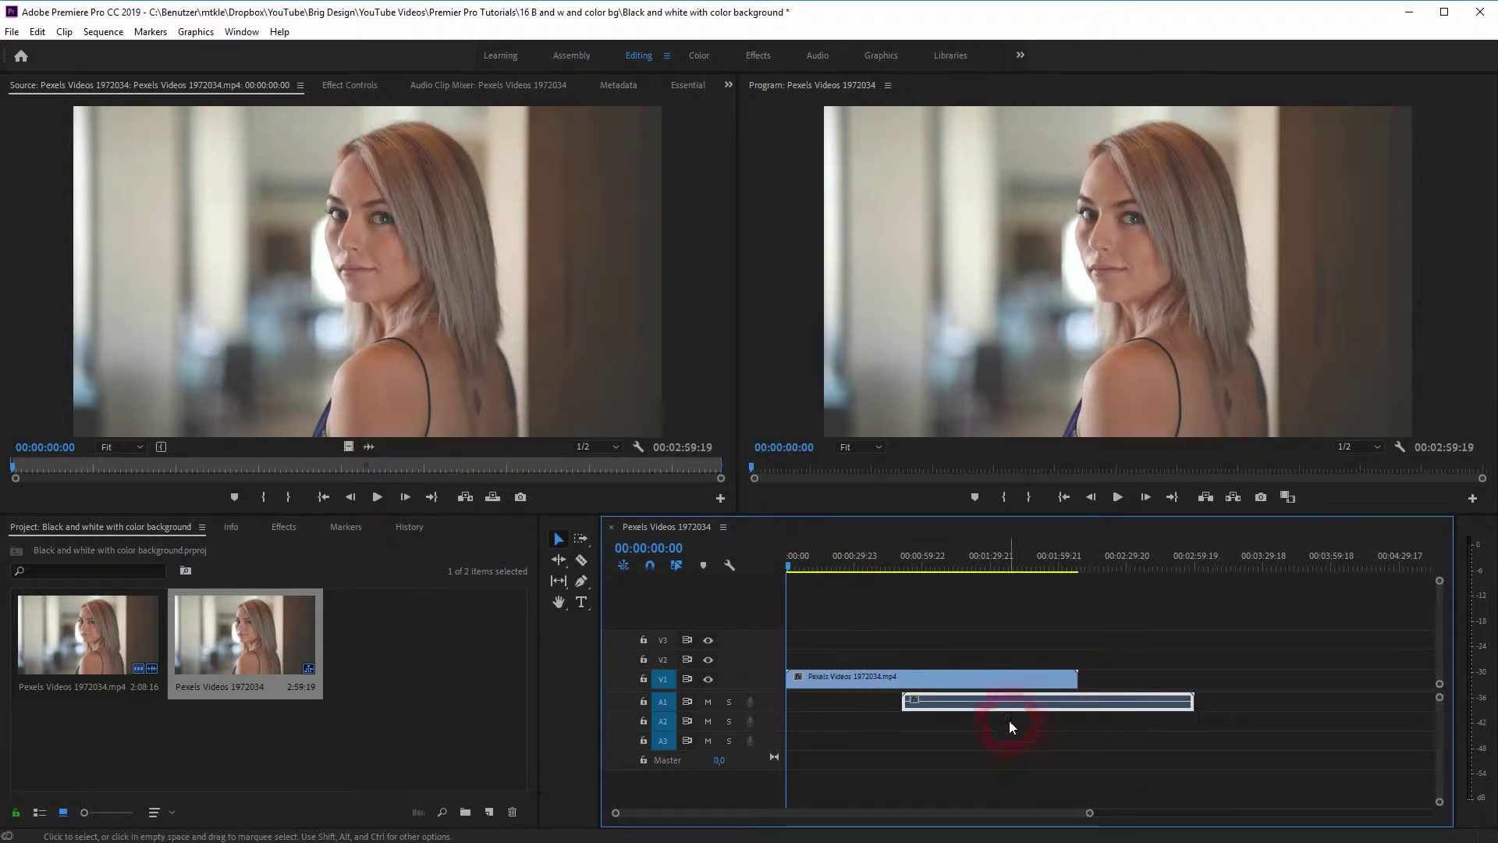
key("Delete")
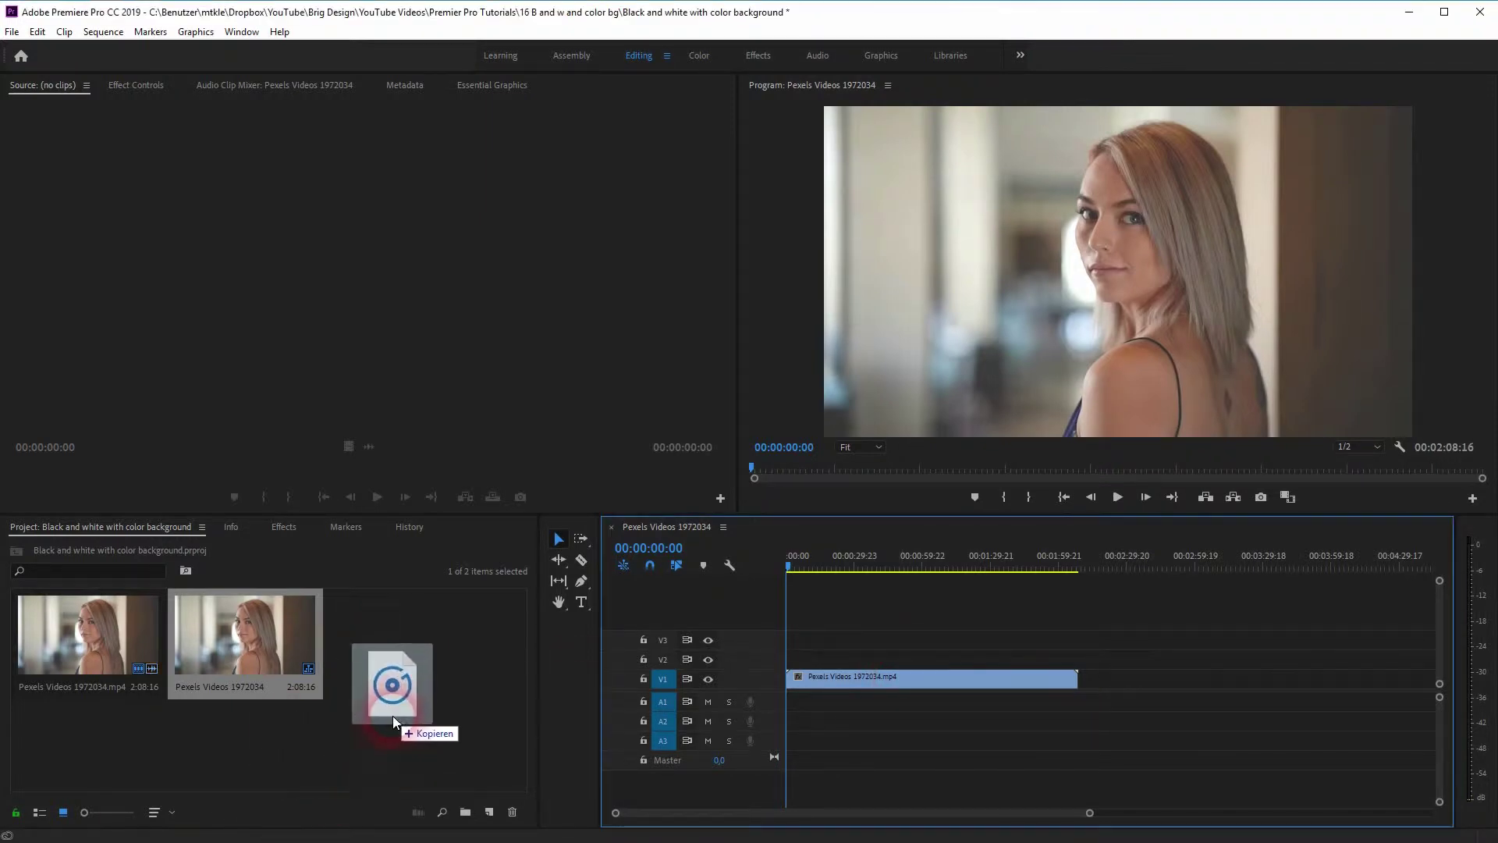
- Import Lake_Eerie.mp3, place it on A1 at the sequence start, and preview playback
left_click_drag(304, 839, 415, 697)
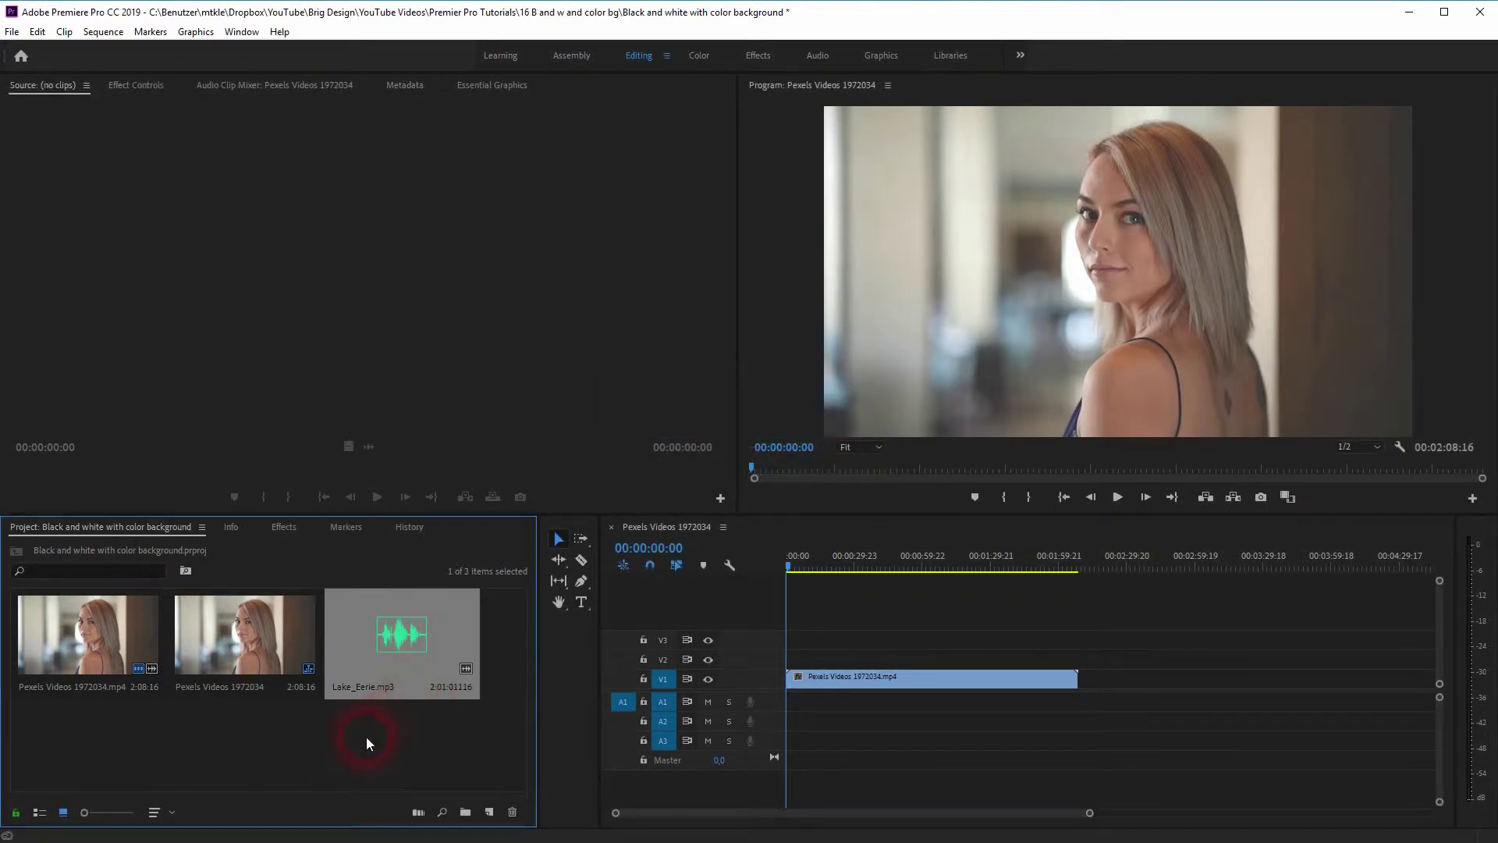
left_click(398, 639)
left_click_drag(359, 632, 786, 720)
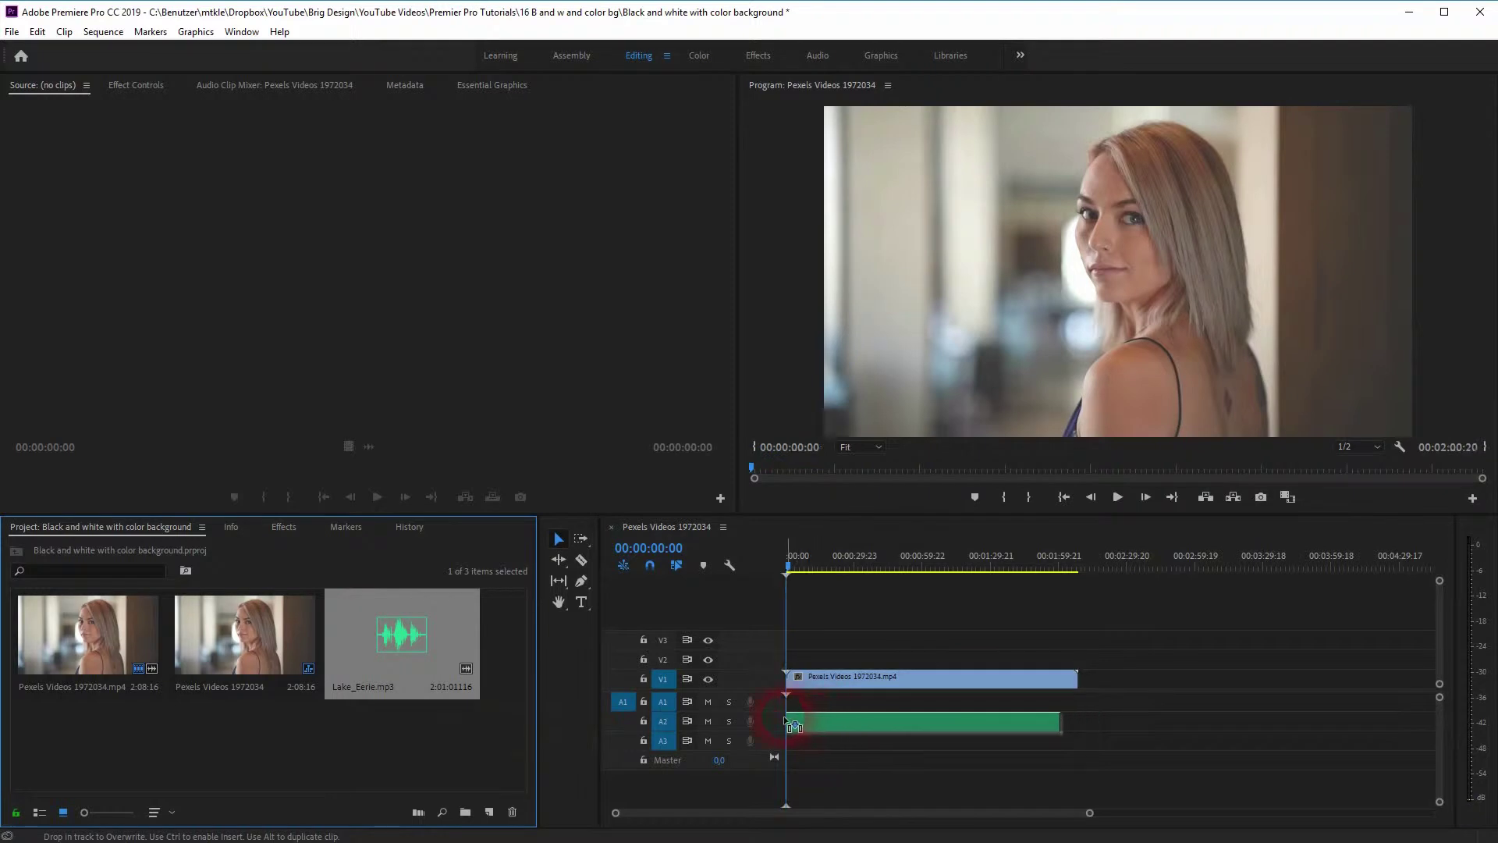
left_click_drag(785, 720, 788, 701)
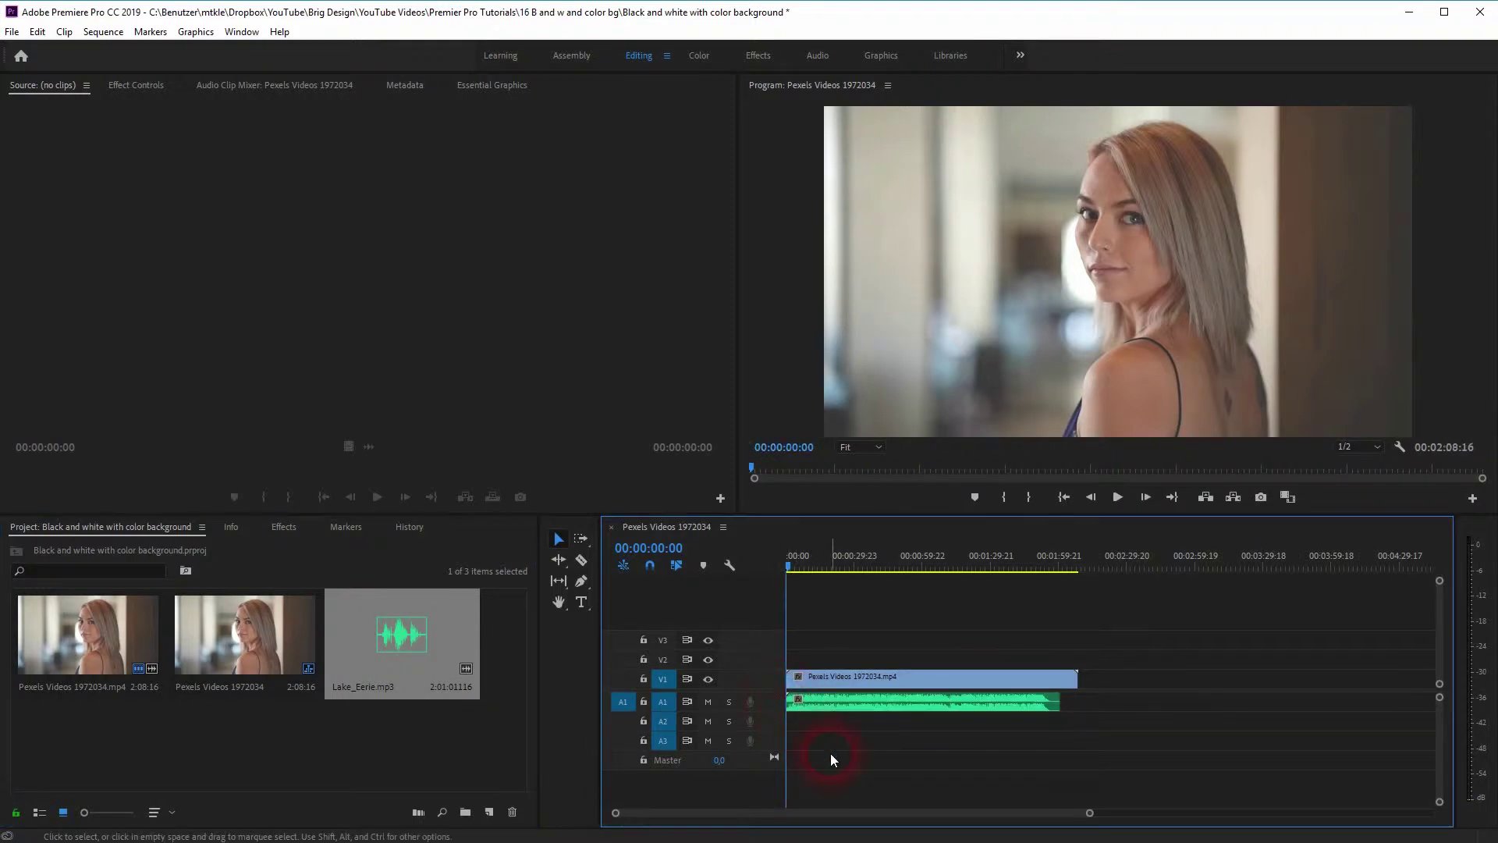
key("space")
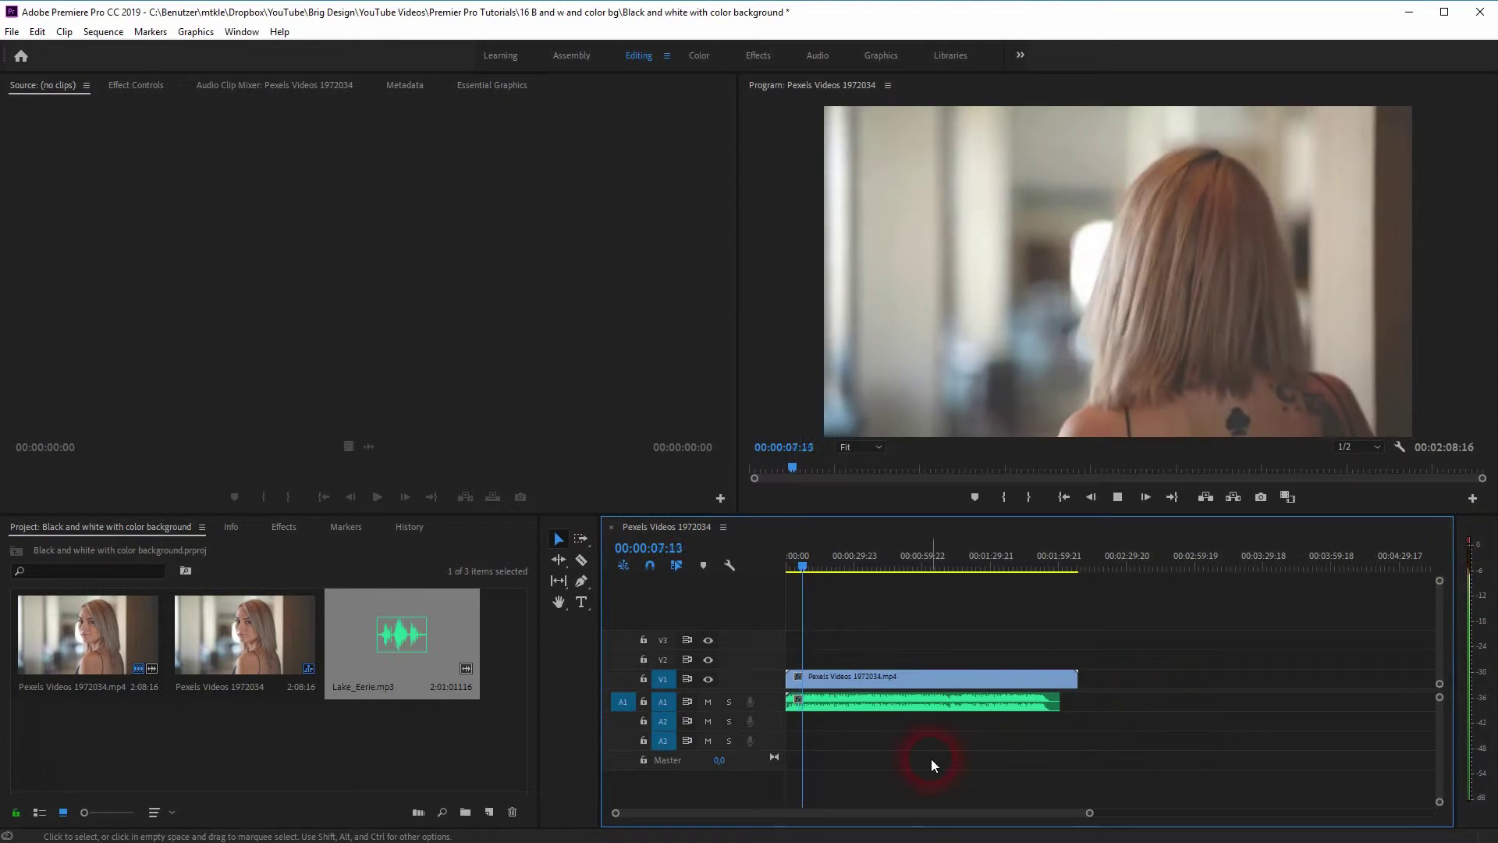
key("space")
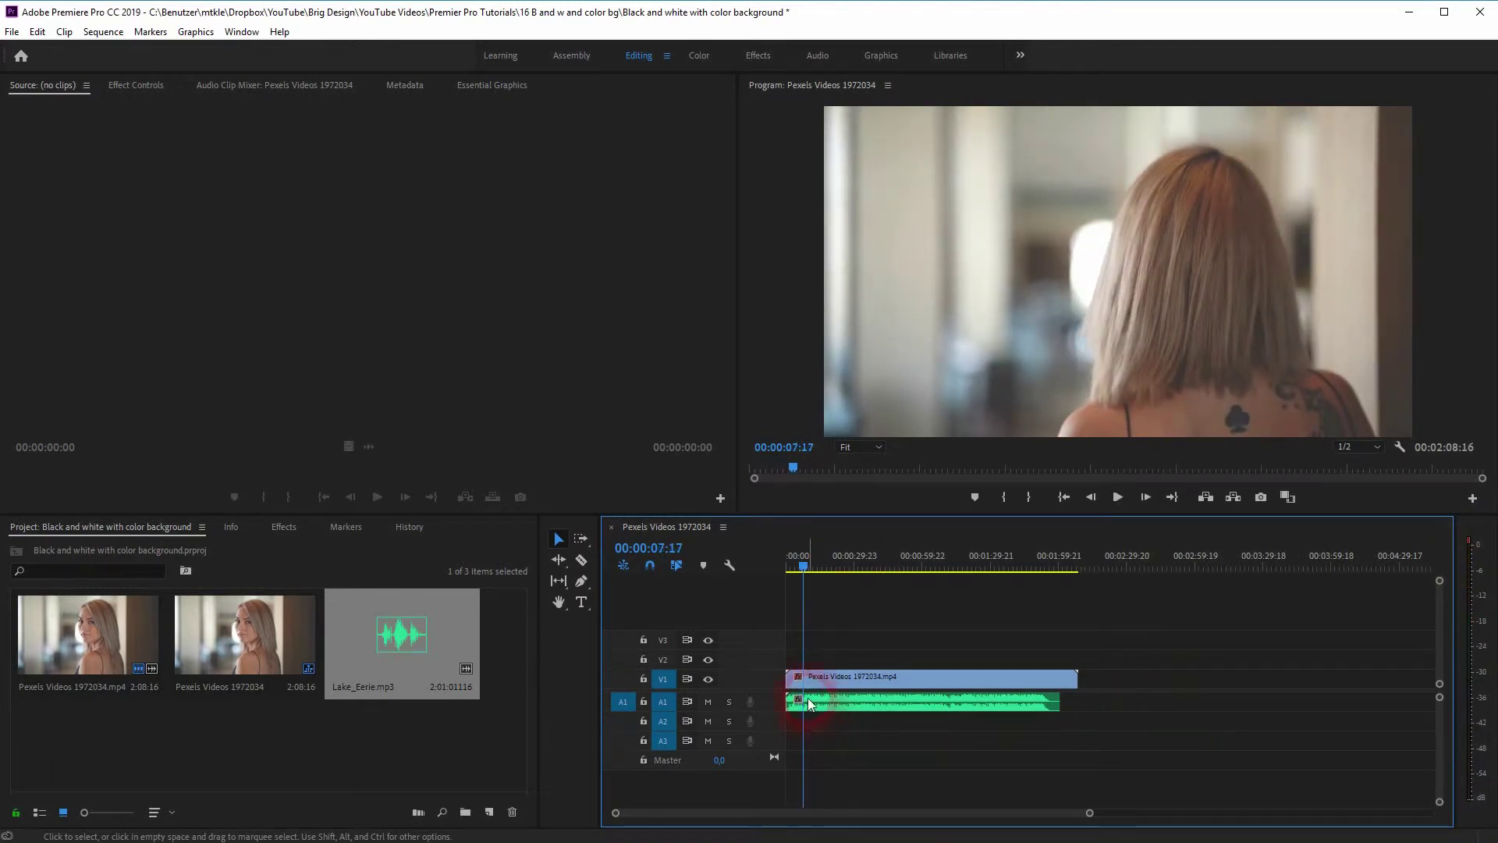
- Set the Lake_Eerie clip's Audio Gain to -12 dB using Set Gain to
right_click(807, 703)
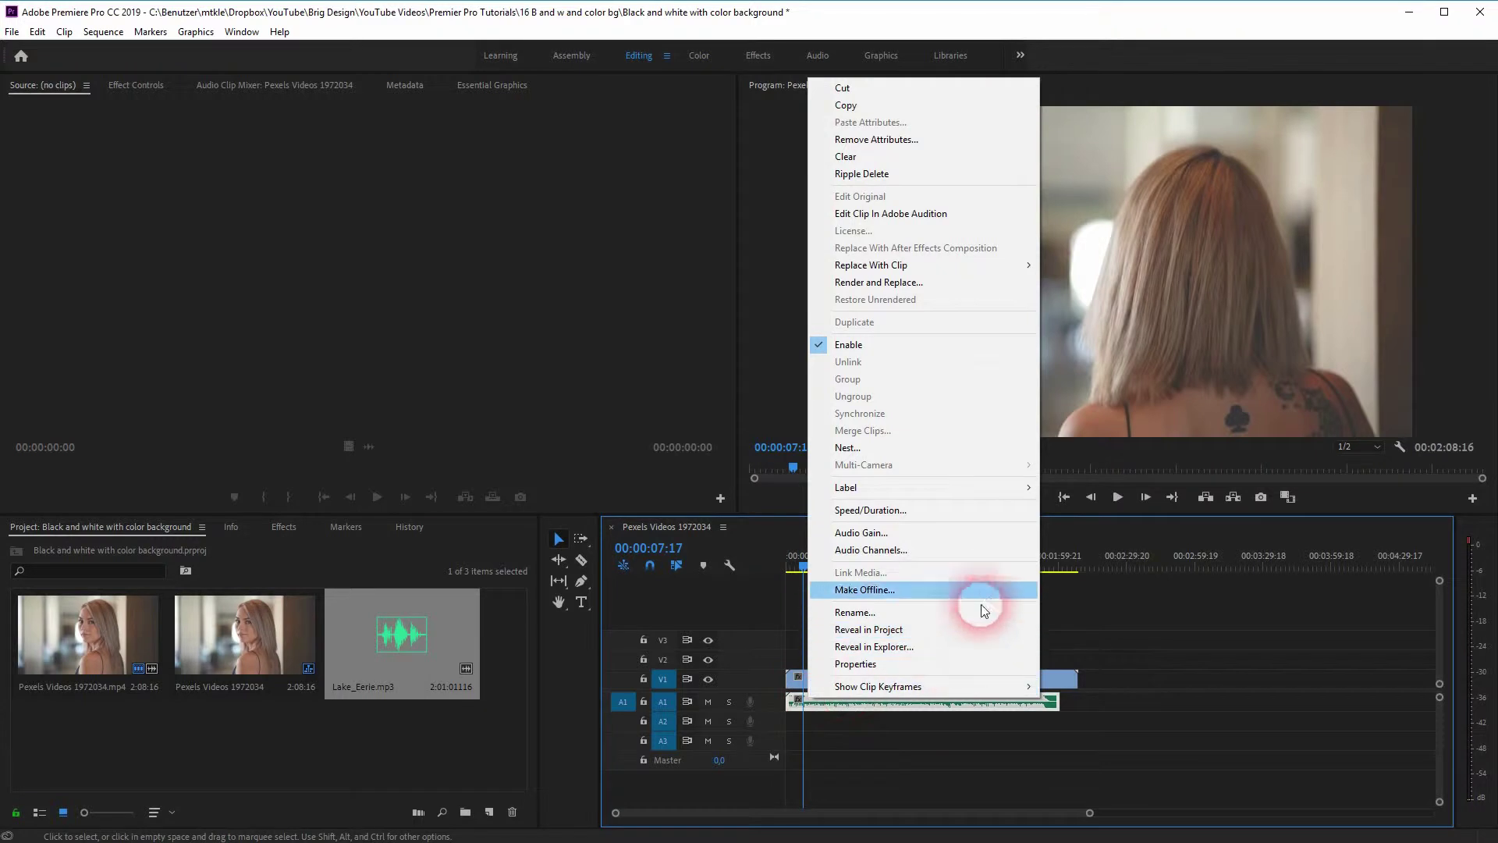
left_click(944, 535)
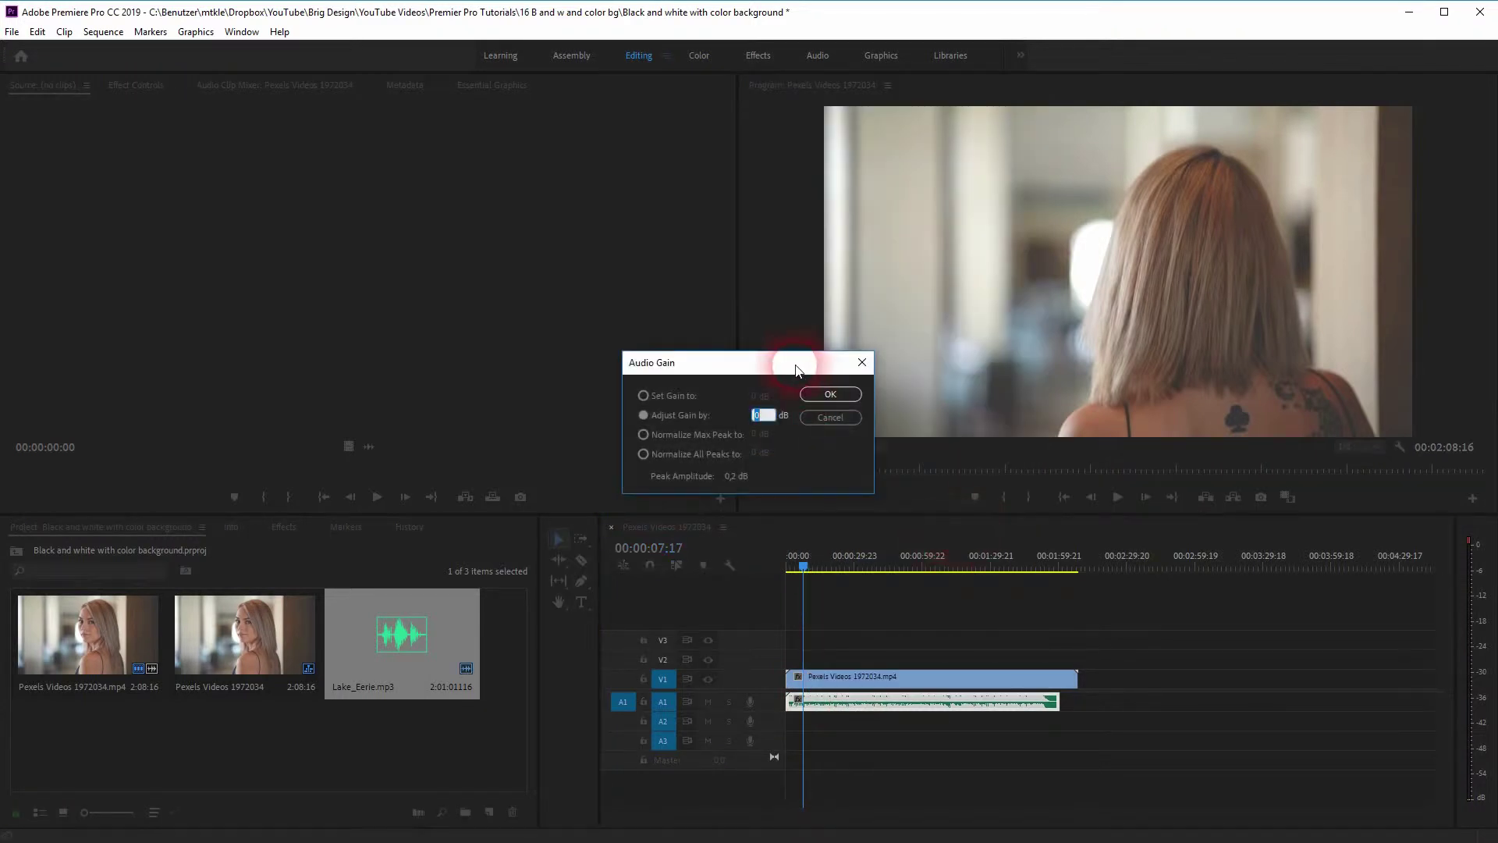
left_click_drag(796, 367, 757, 393)
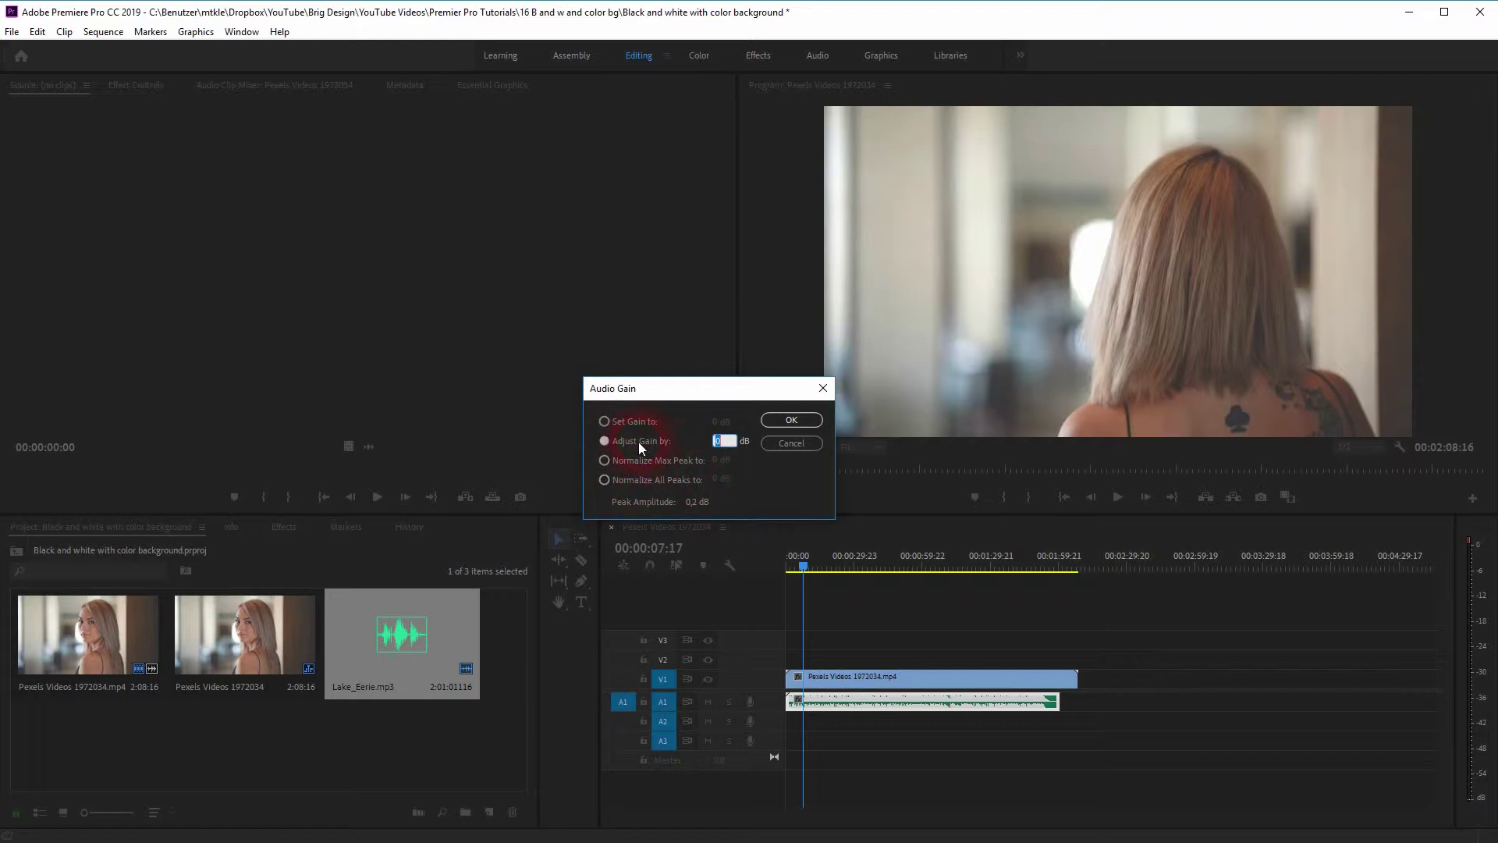
left_click(731, 442)
left_click(633, 422)
type("-12")
left_click(791, 419)
left_click(856, 677)
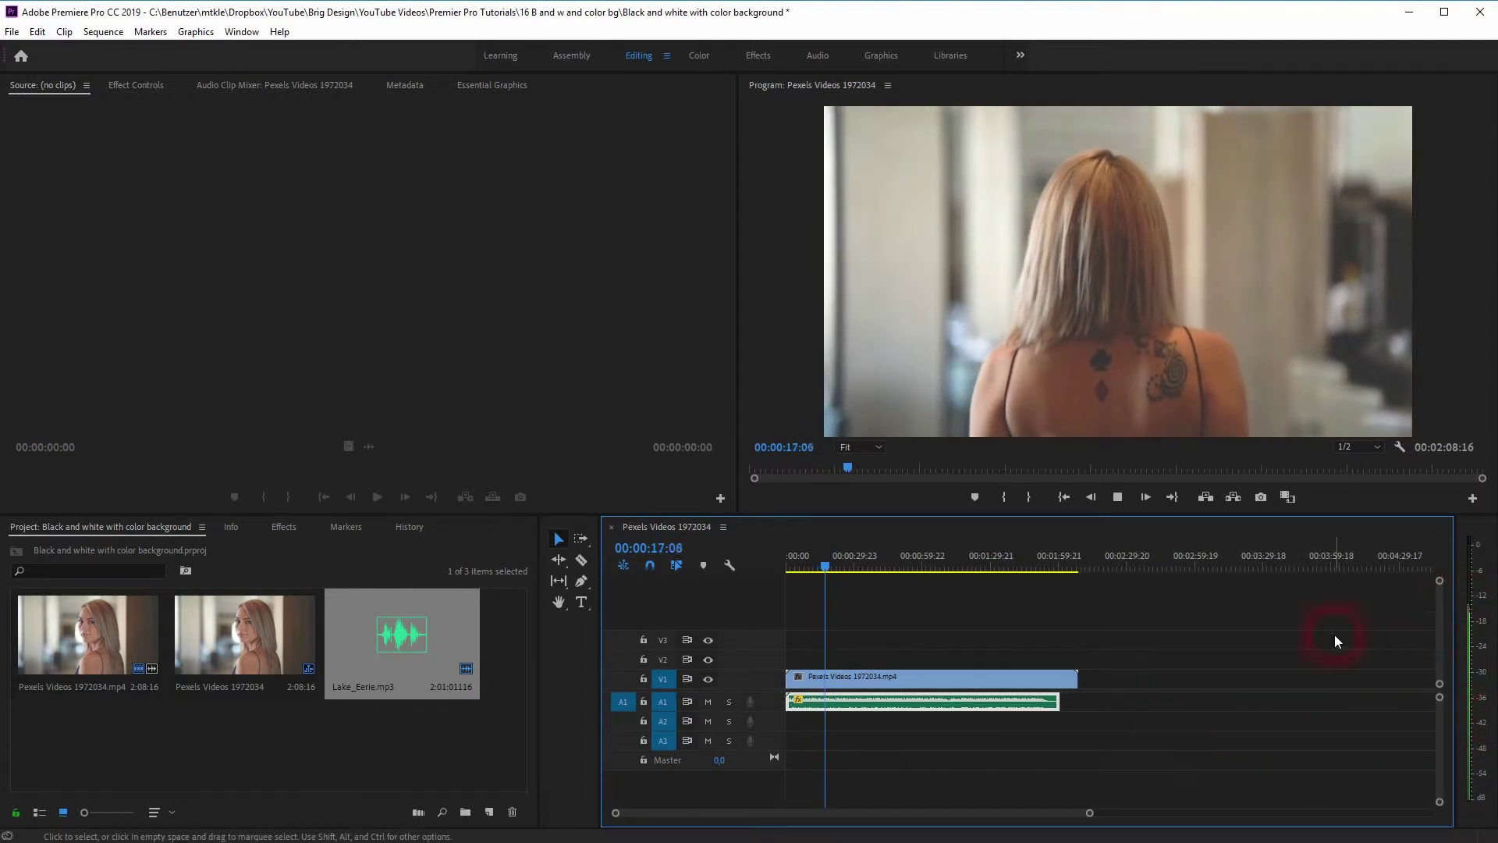
- Change the Lake_Eerie clip's gain from -12 to -23 dB and play back to check
right_click(868, 704)
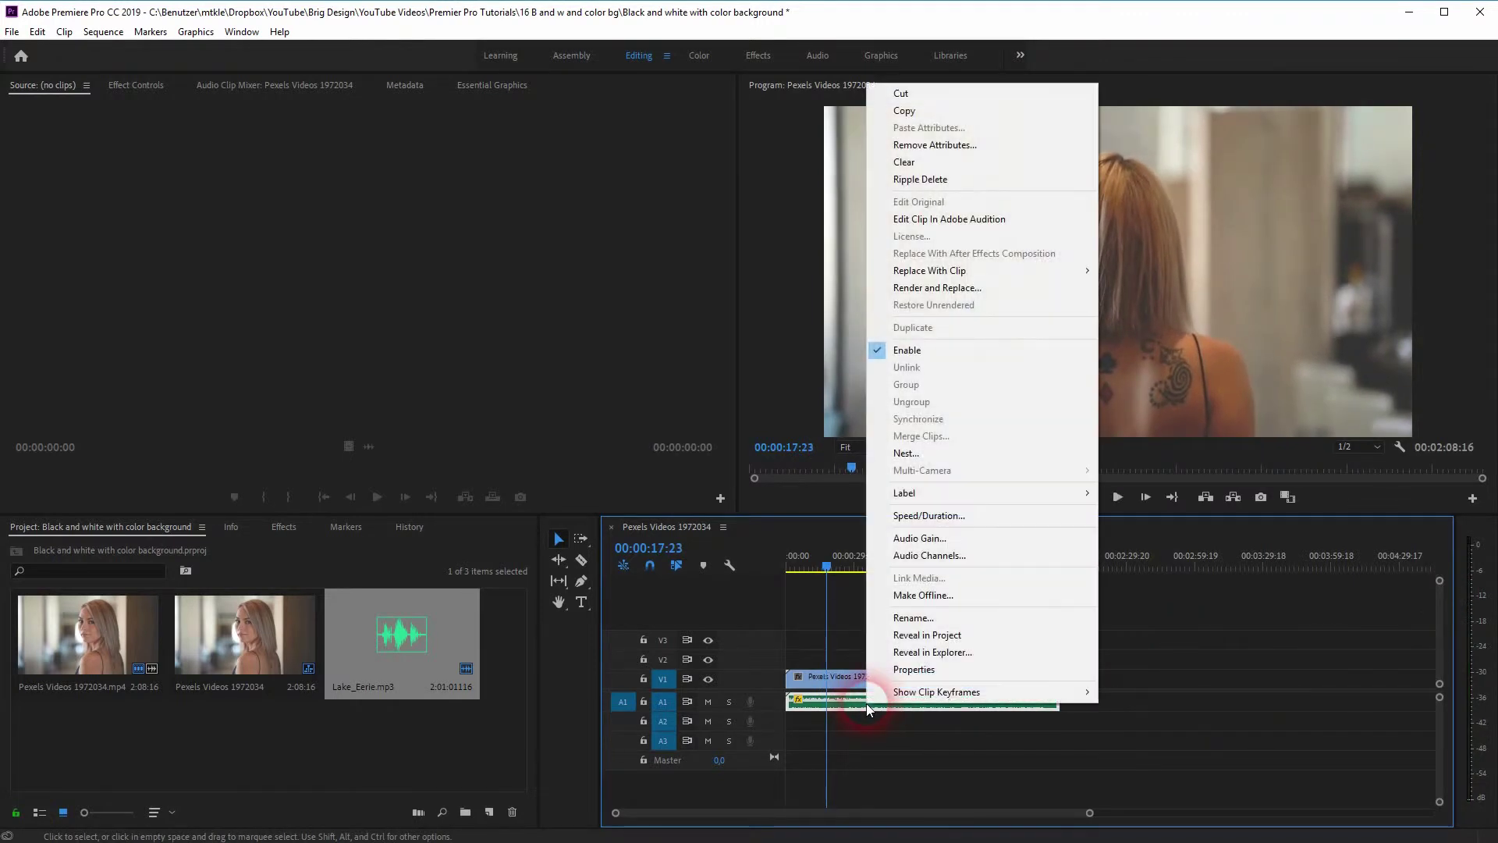
left_click(995, 537)
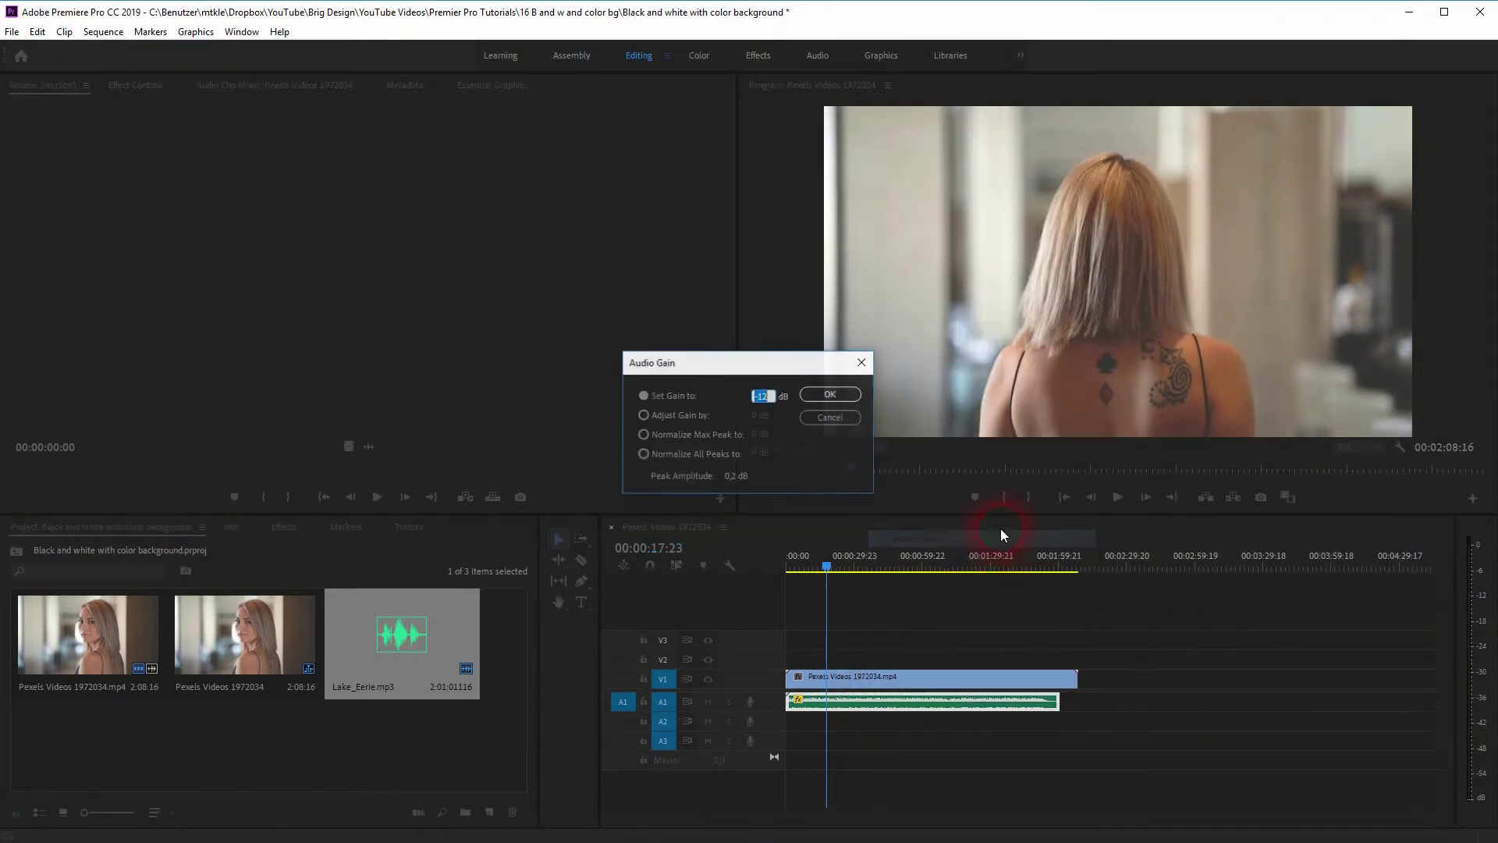
left_click(765, 397)
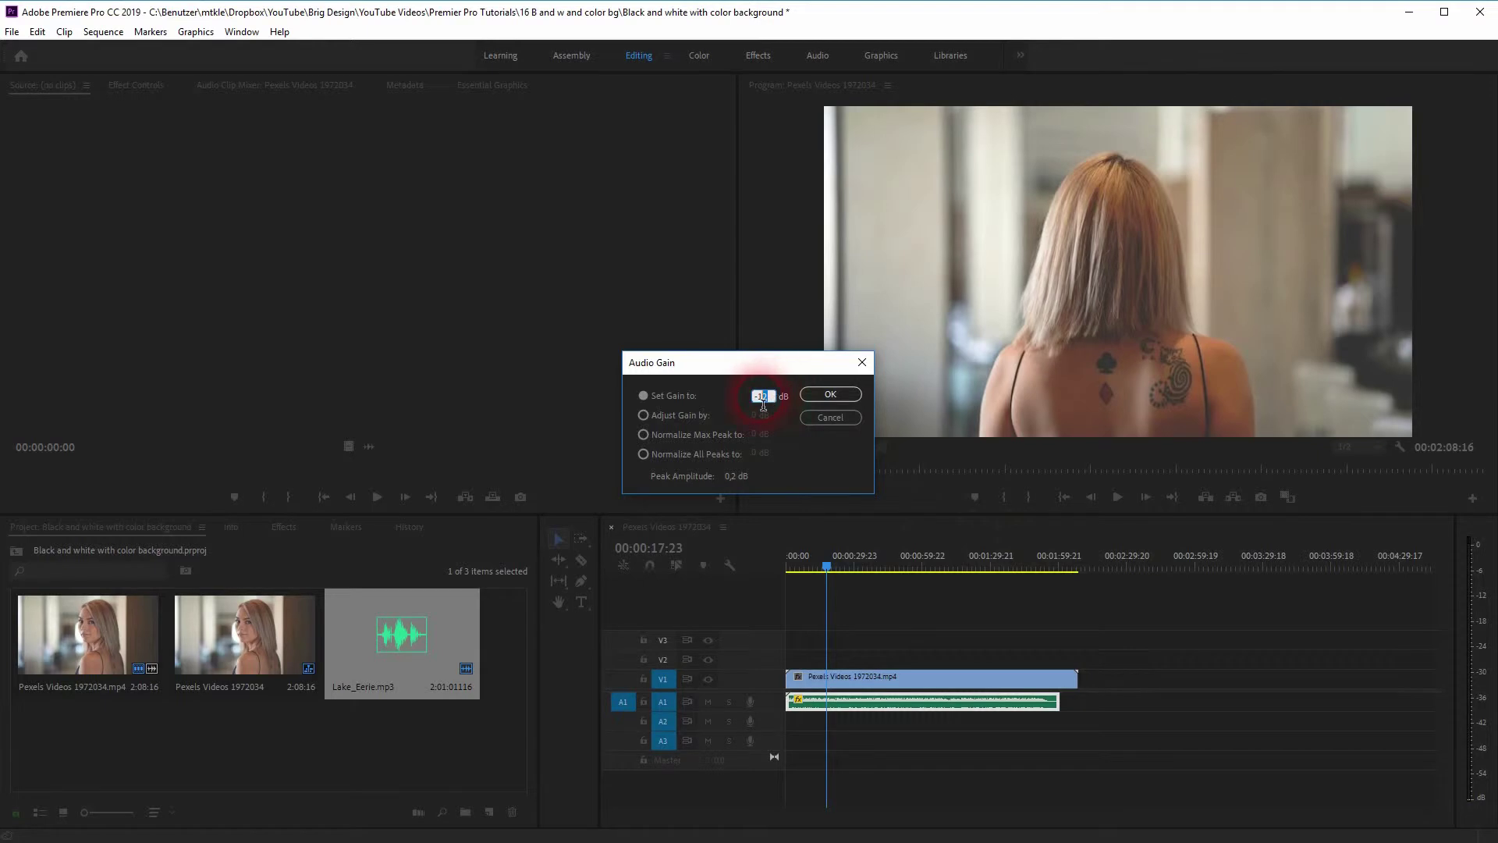
key("BackSpace")
key("BackSpace")
type("23")
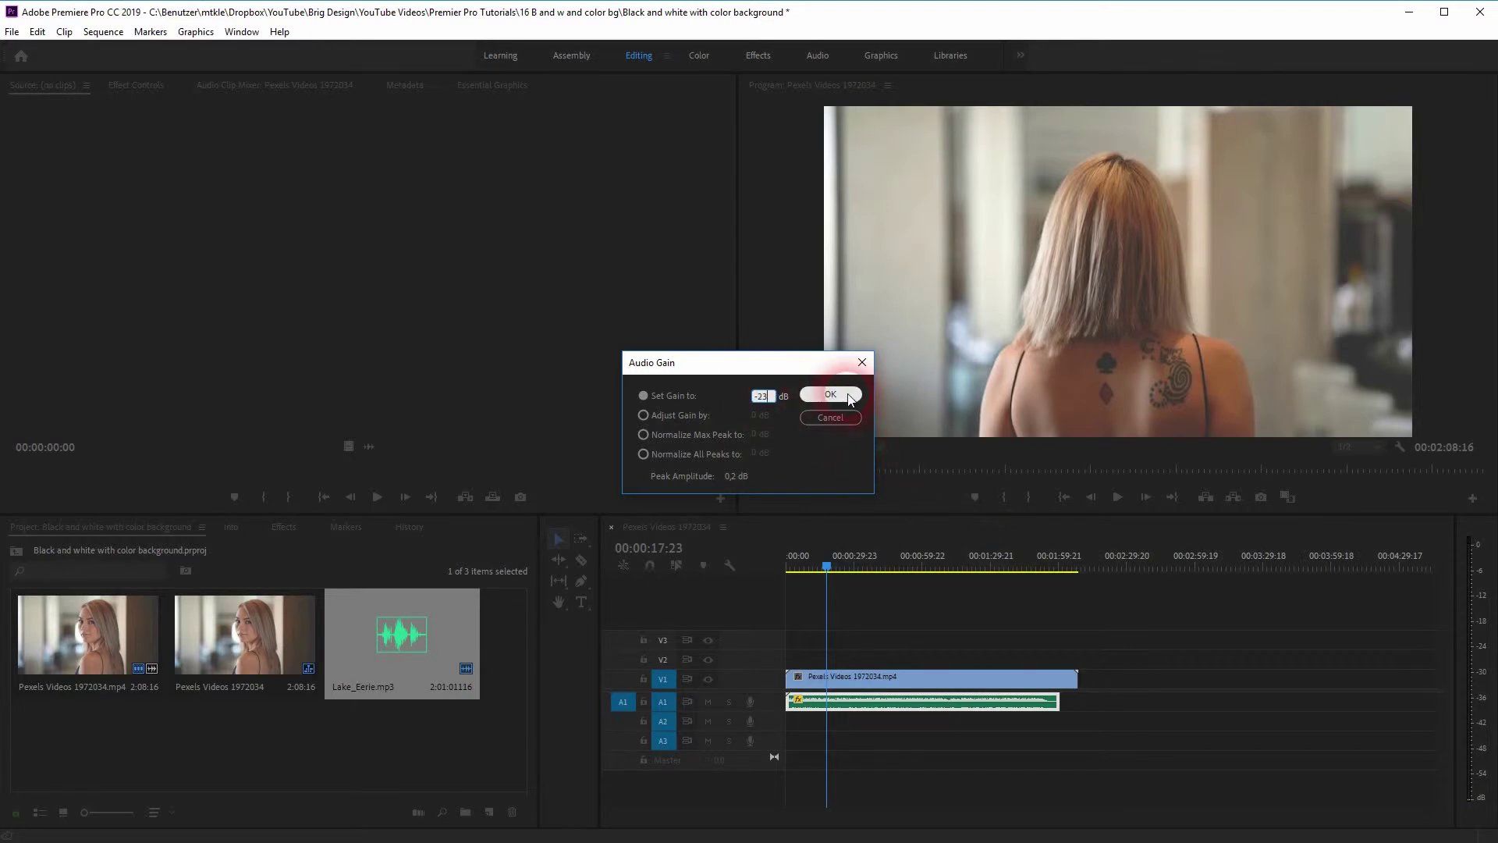
left_click(830, 394)
key("space")
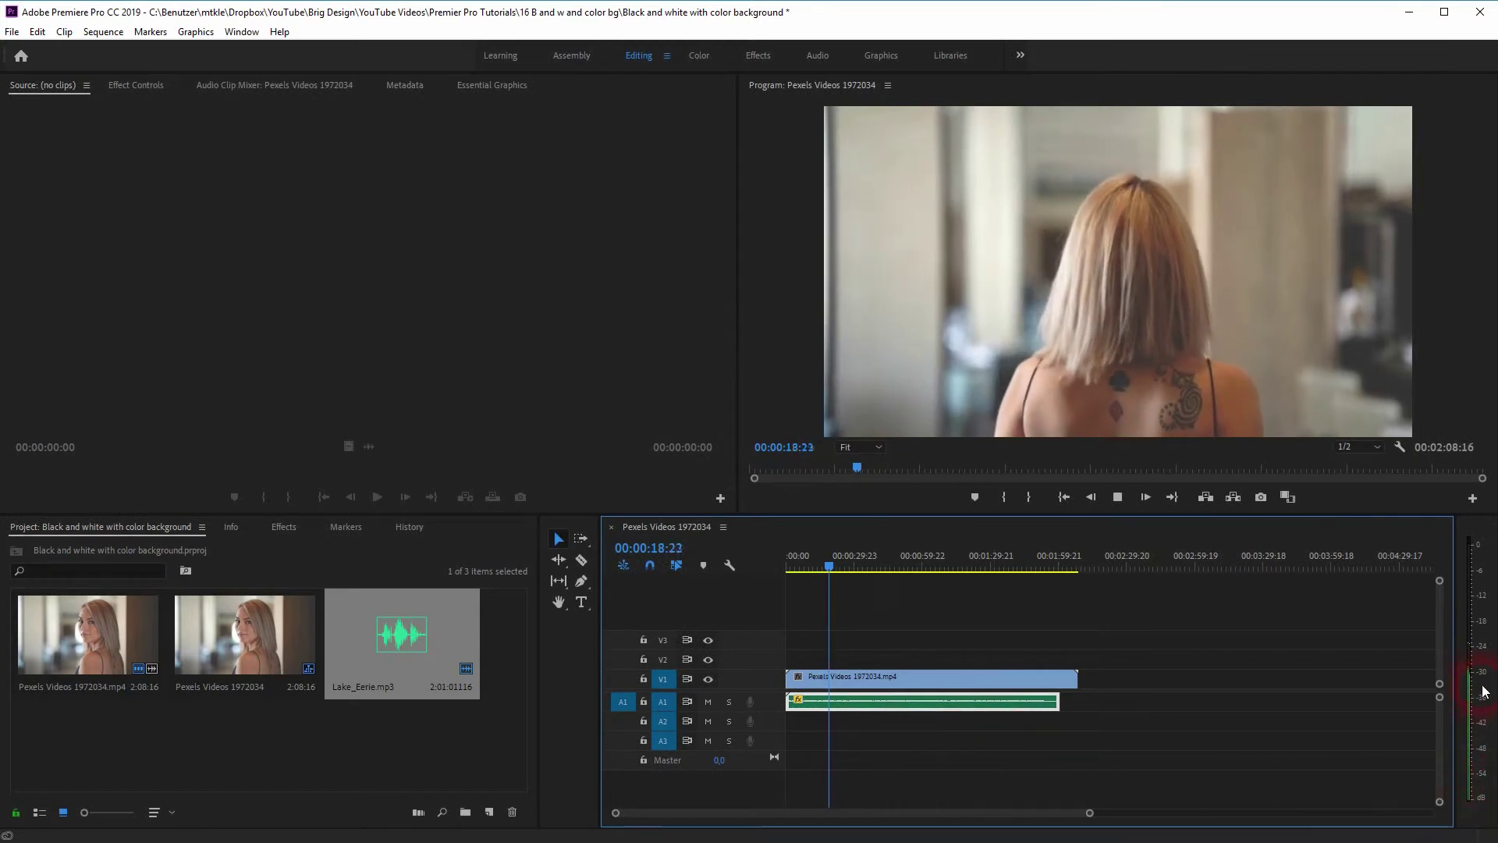
key("space")
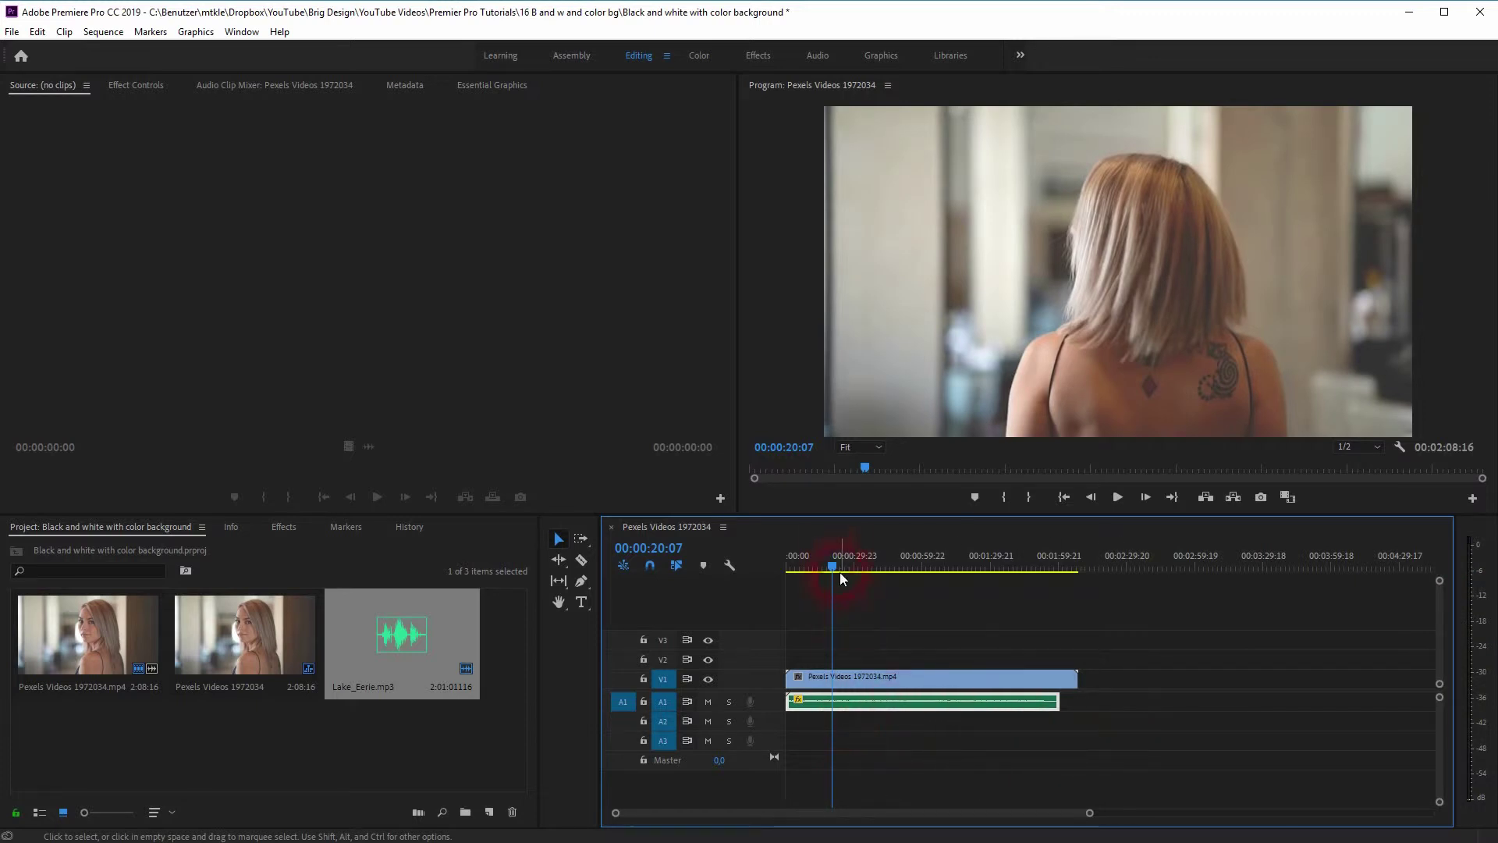
- Add a default fade-in transition at the start of the music and play it back
left_click_drag(841, 577, 745, 585)
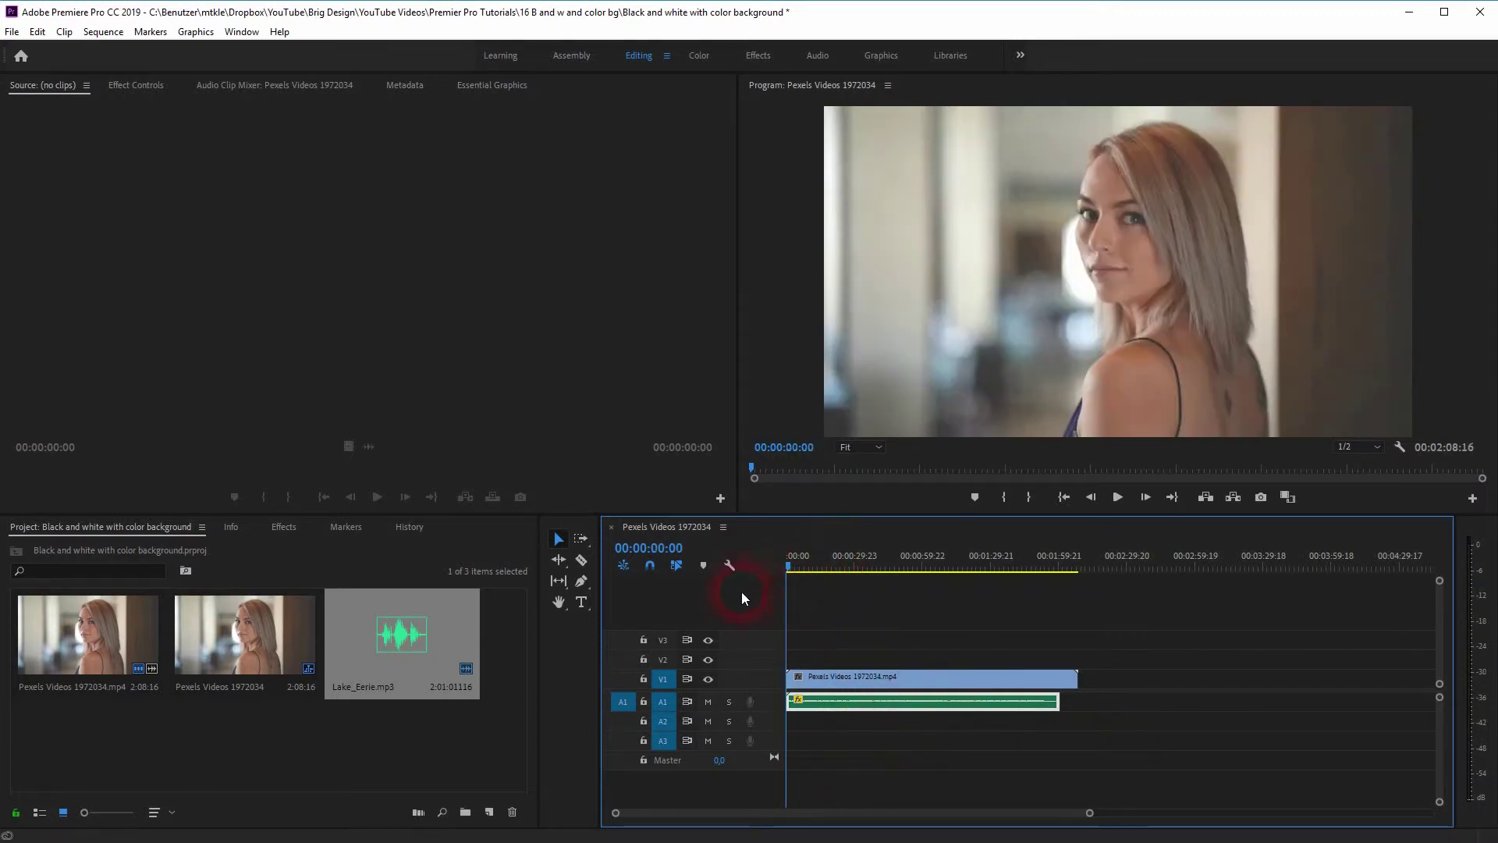
right_click(804, 714)
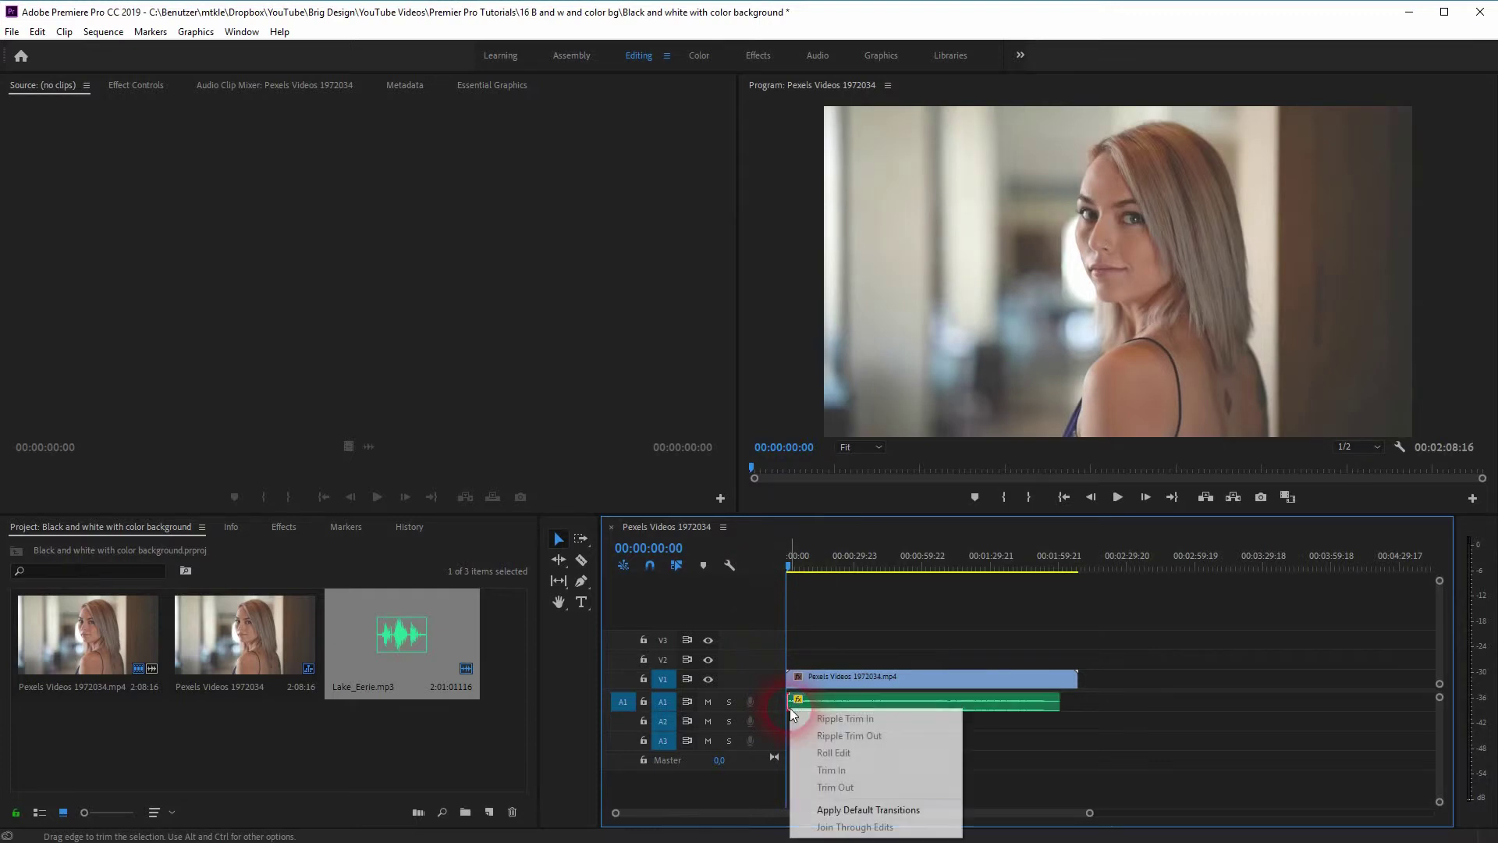
left_click(871, 812)
key("space")
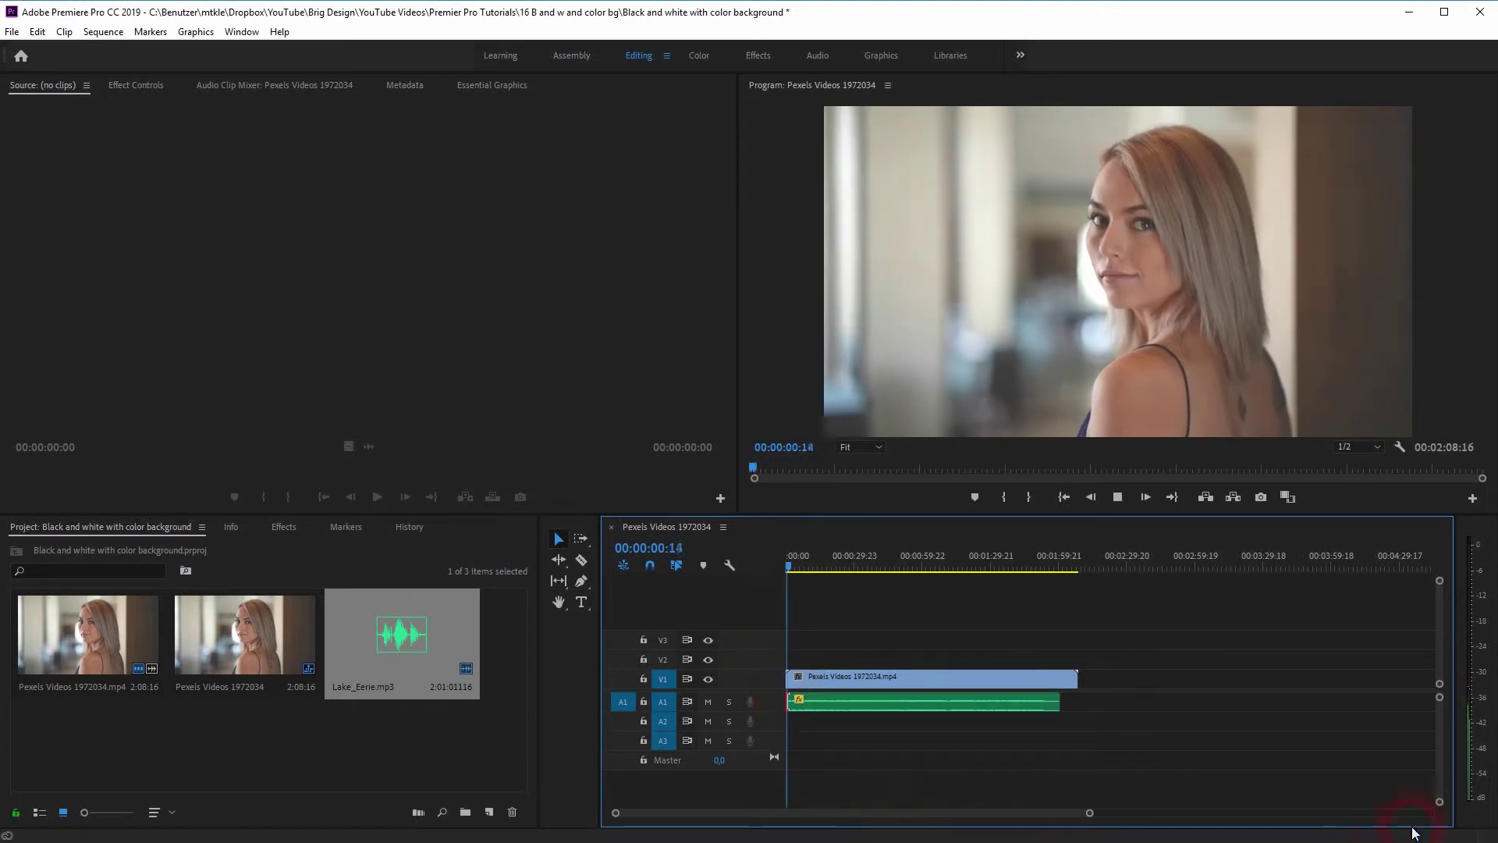
left_click(1087, 745)
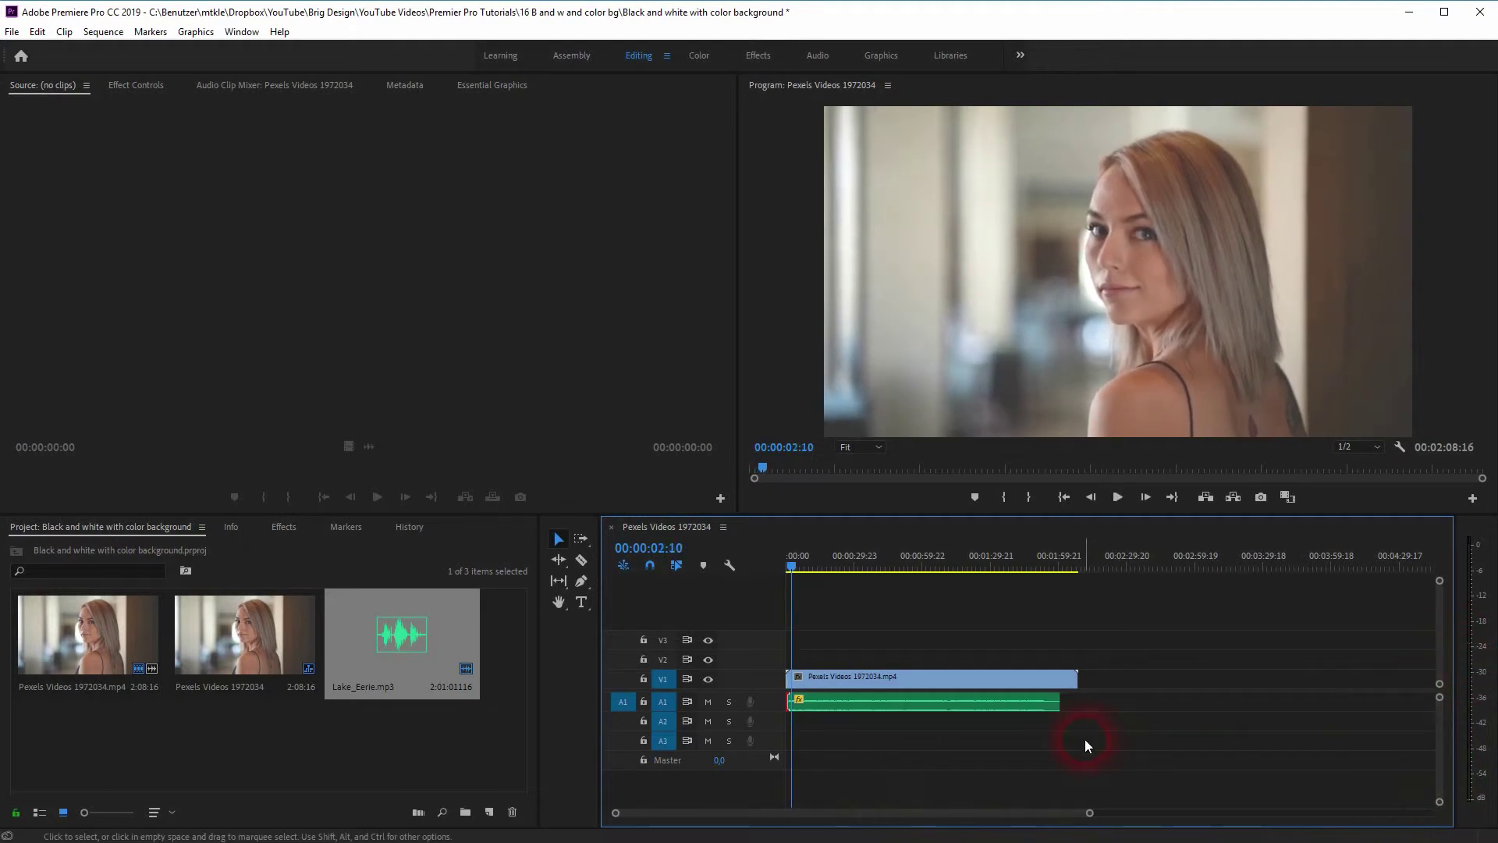
- Add a fade-out at the music's end and check its one-second duration in Effect Controls
right_click(1057, 708)
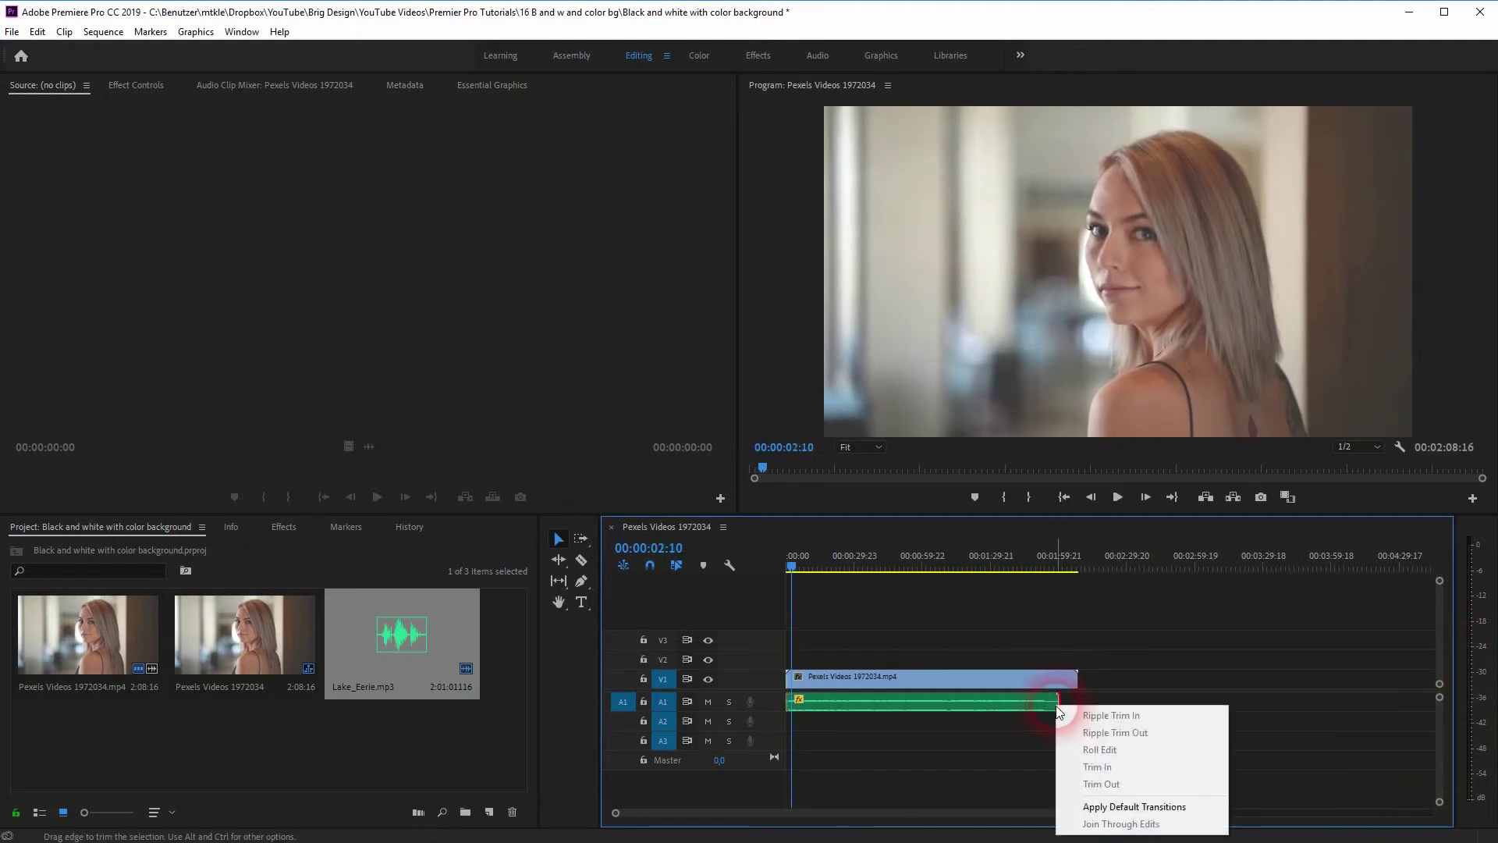
left_click(1099, 813)
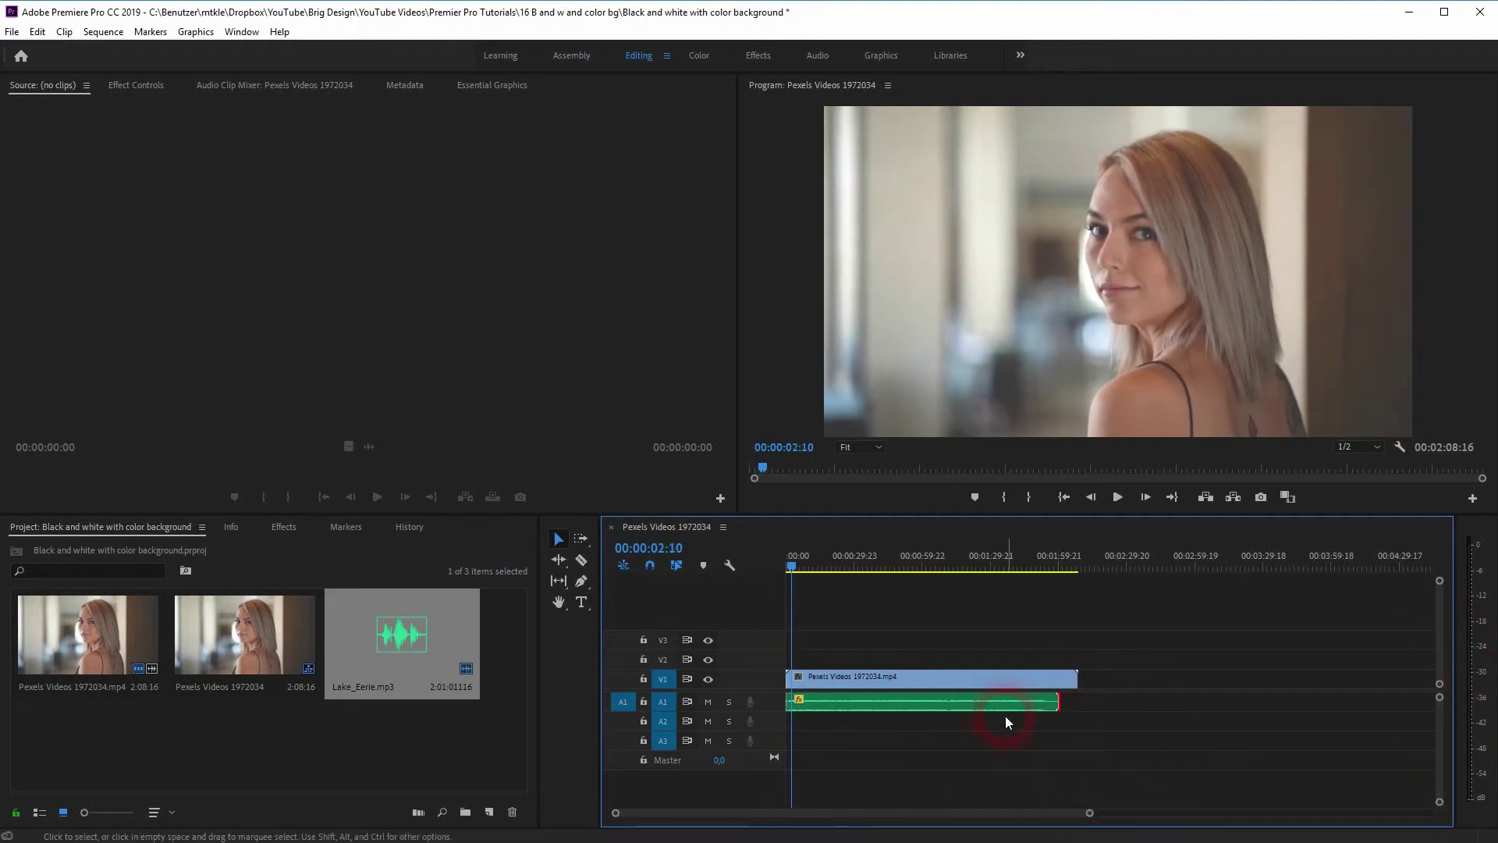
scroll(1062, 707, "up", 2, "alt")
scroll(1060, 706, "up", 2, "alt")
scroll(1054, 707, "up", 1, "alt")
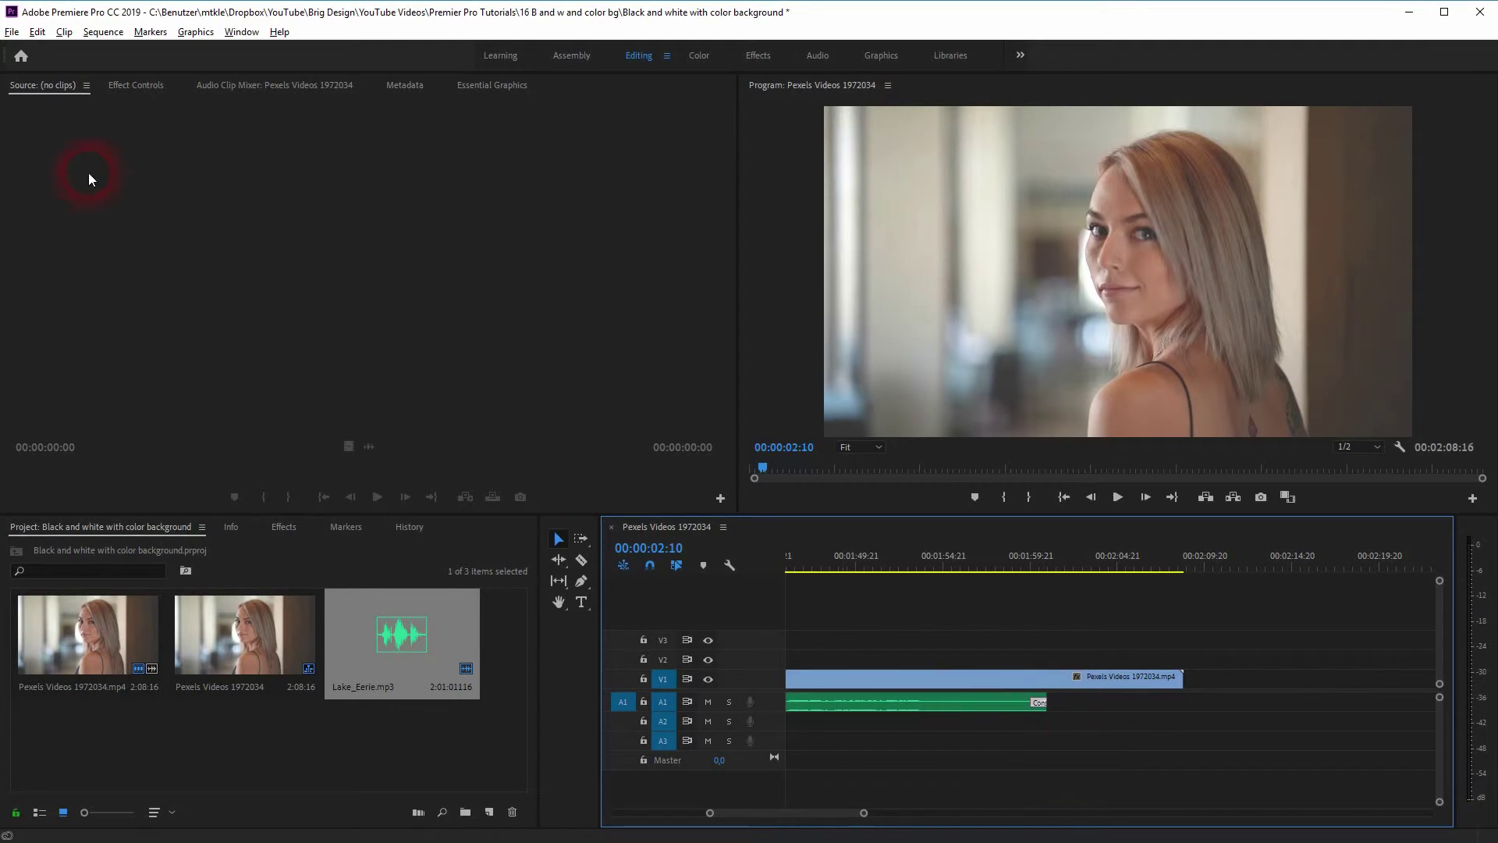
left_click(128, 87)
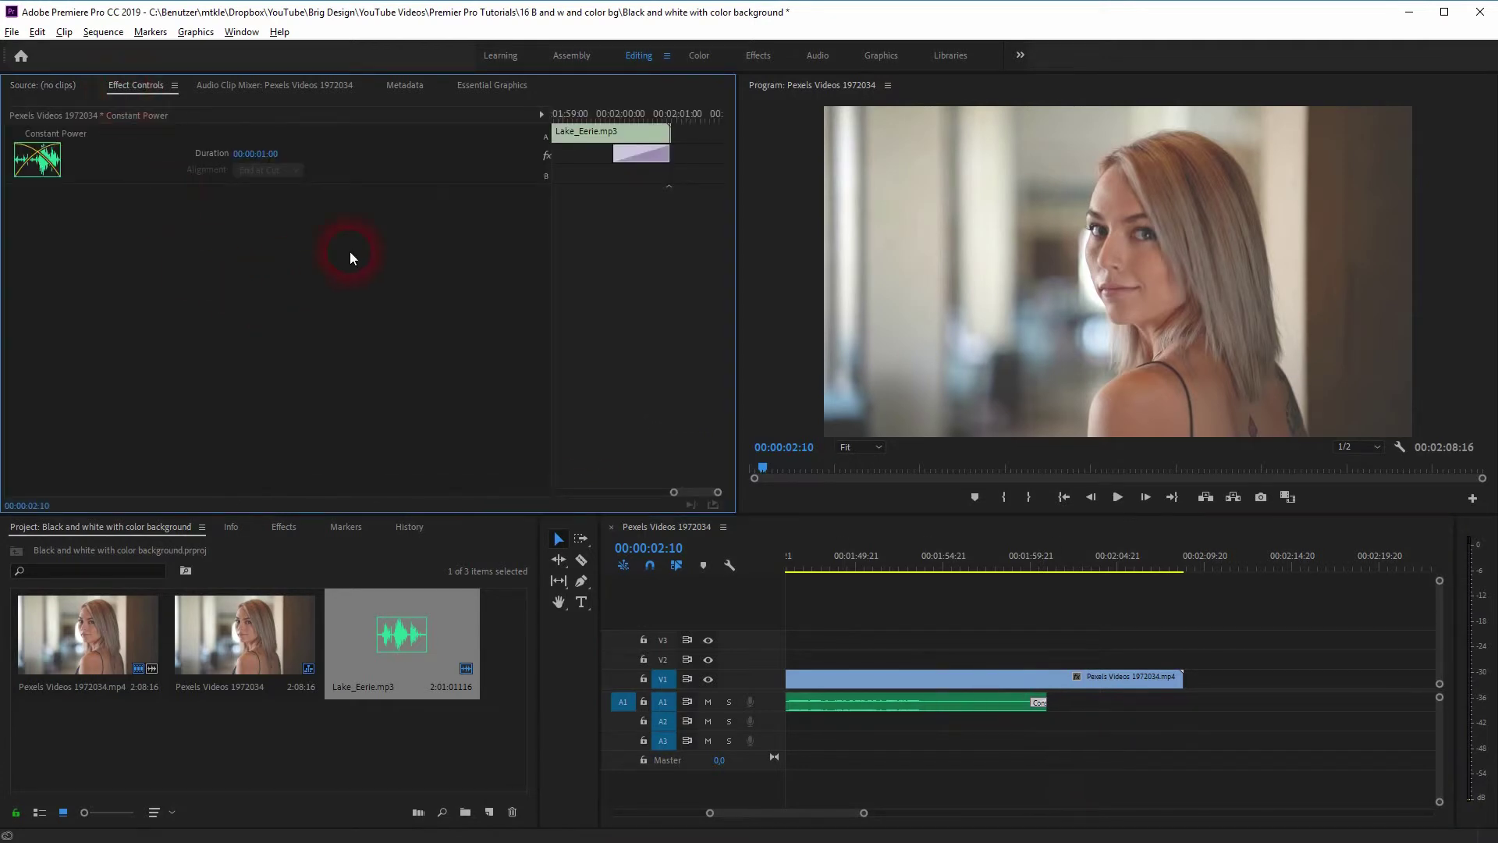
left_click(294, 161)
left_click(934, 706)
- Razor-cut the Lake_Eerie music on A1 and delete the right-hand piece
left_click(582, 559)
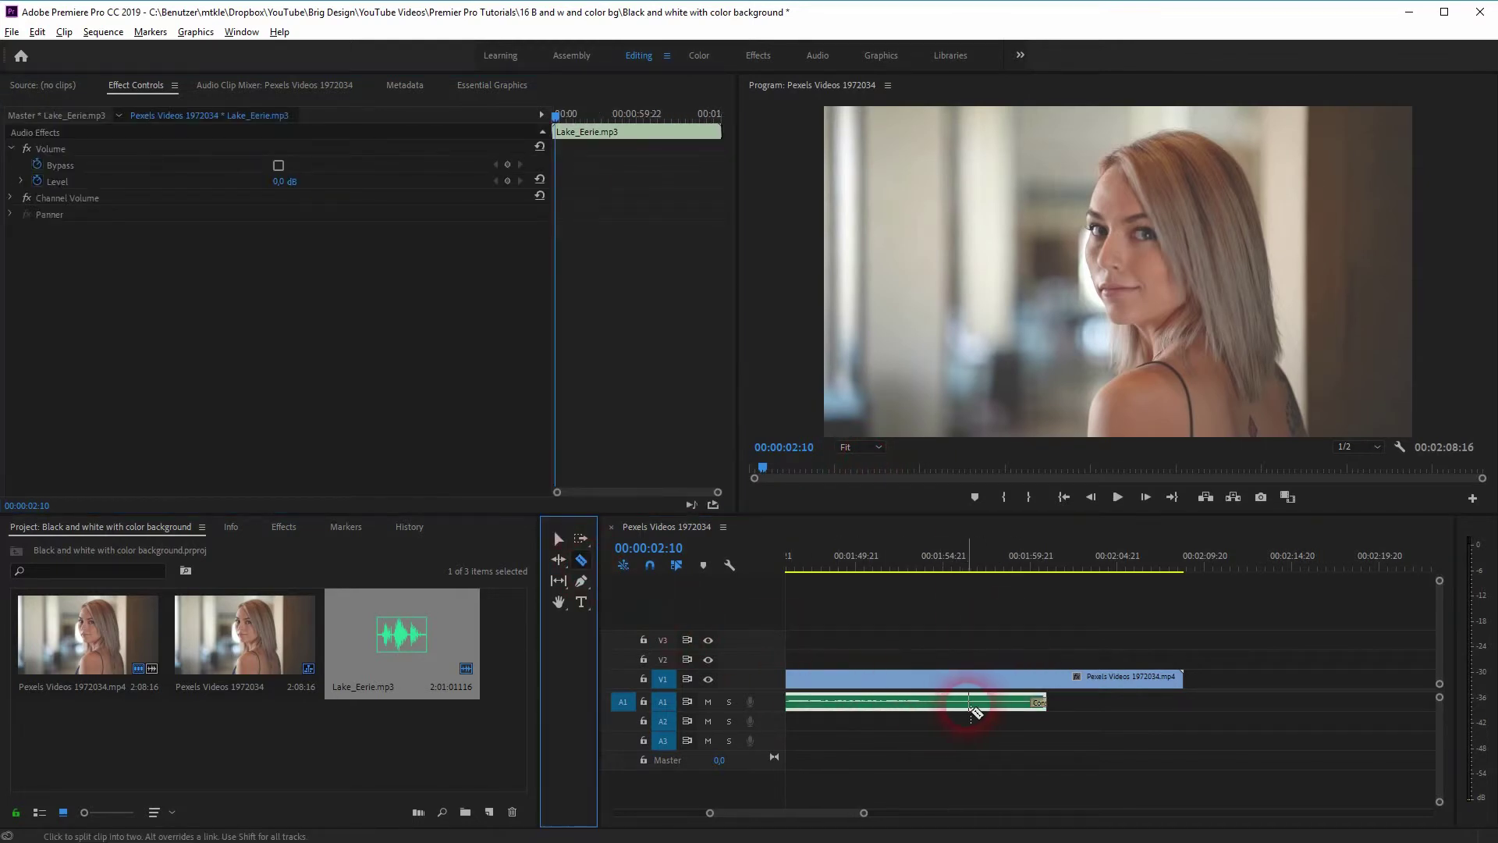
left_click(896, 703)
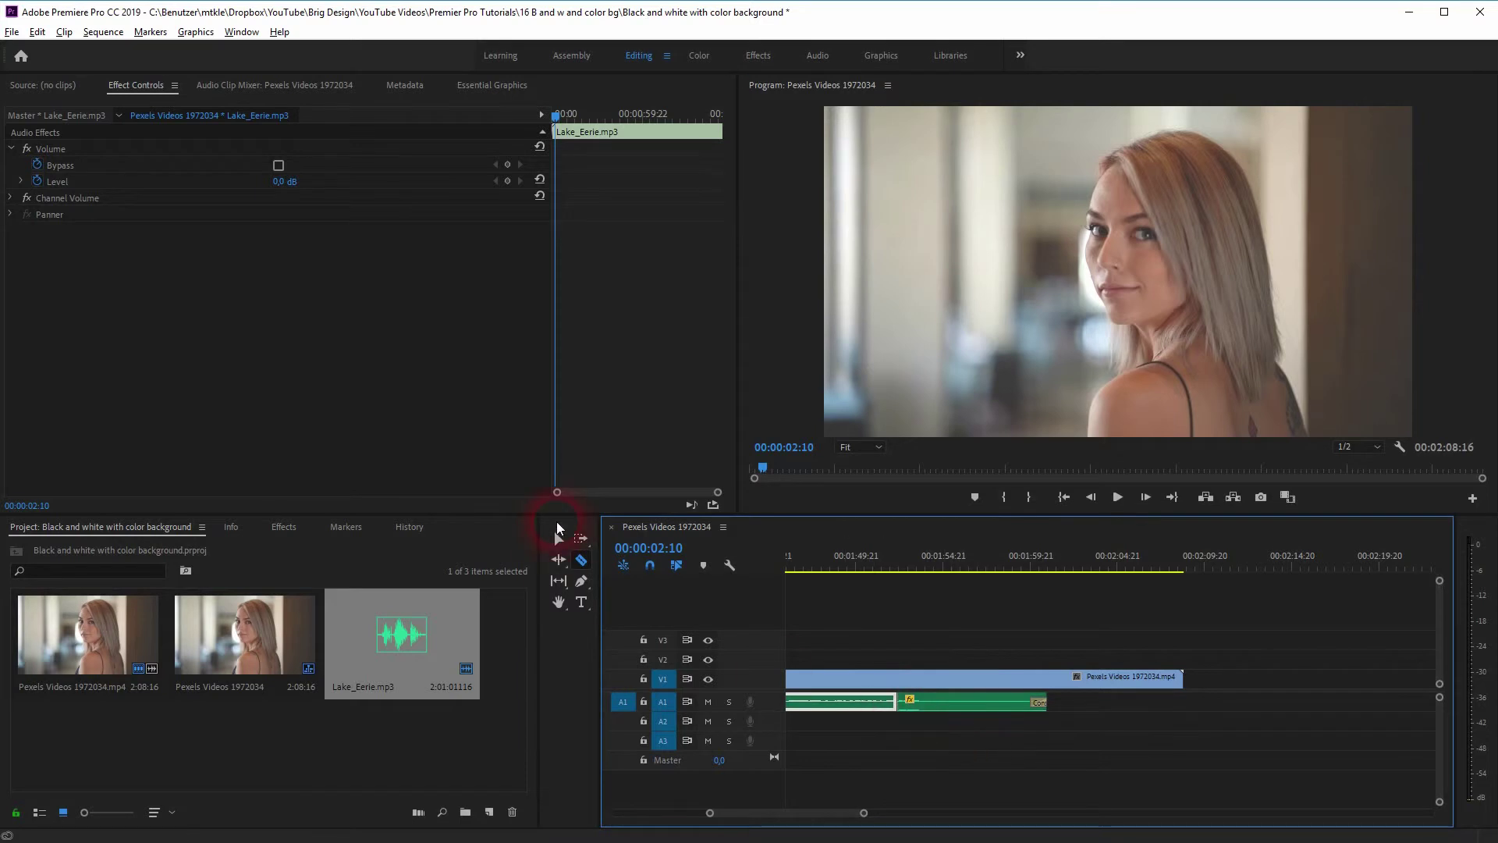
left_click(558, 534)
left_click(993, 700)
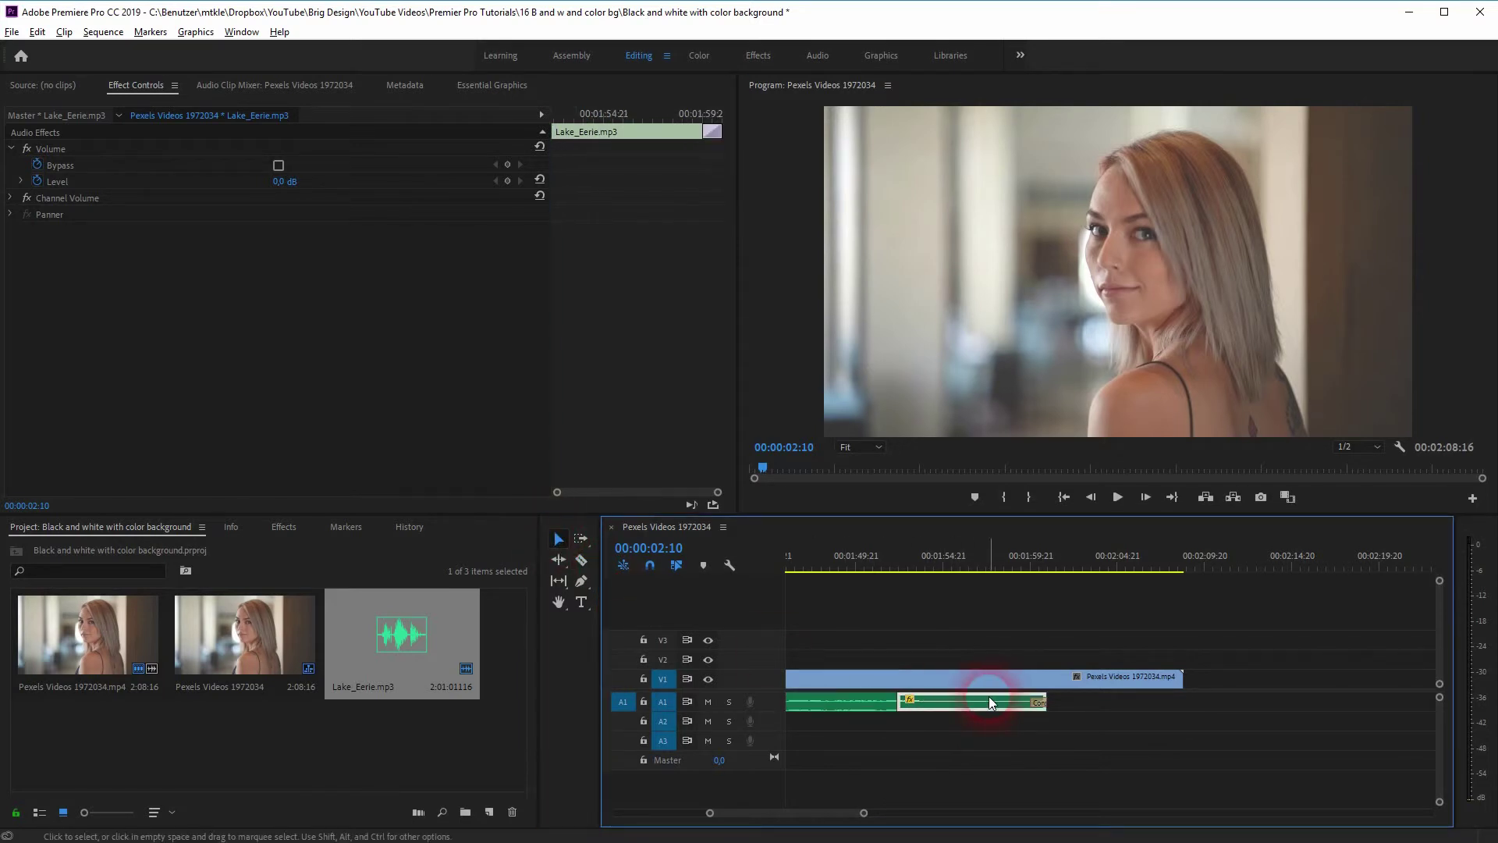
key("Delete")
- Add a Constant Power fade-out at the new end with a two-second duration
right_click(896, 702)
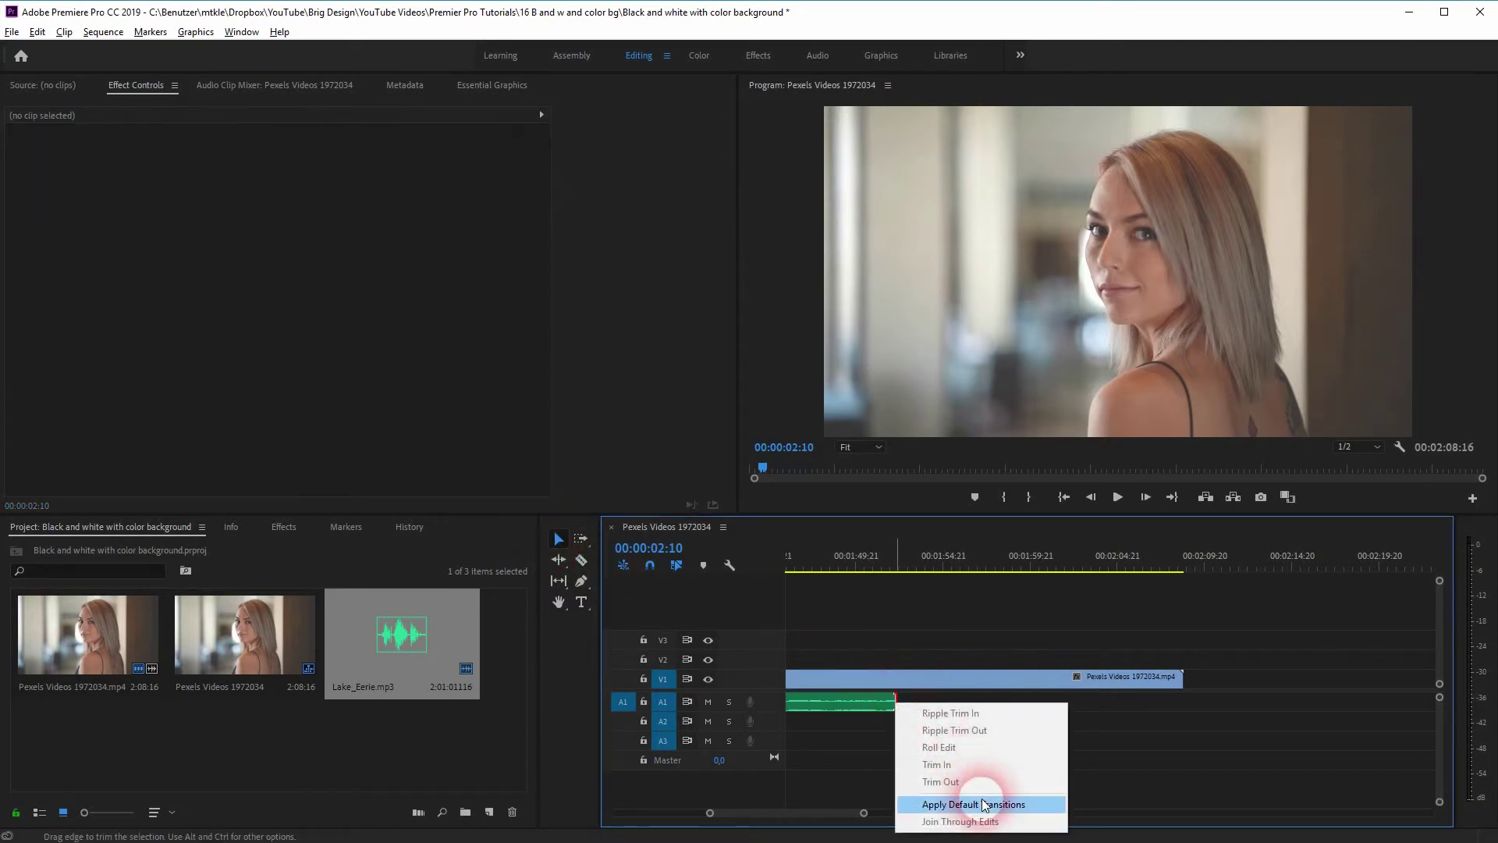
left_click(983, 805)
left_click(887, 703)
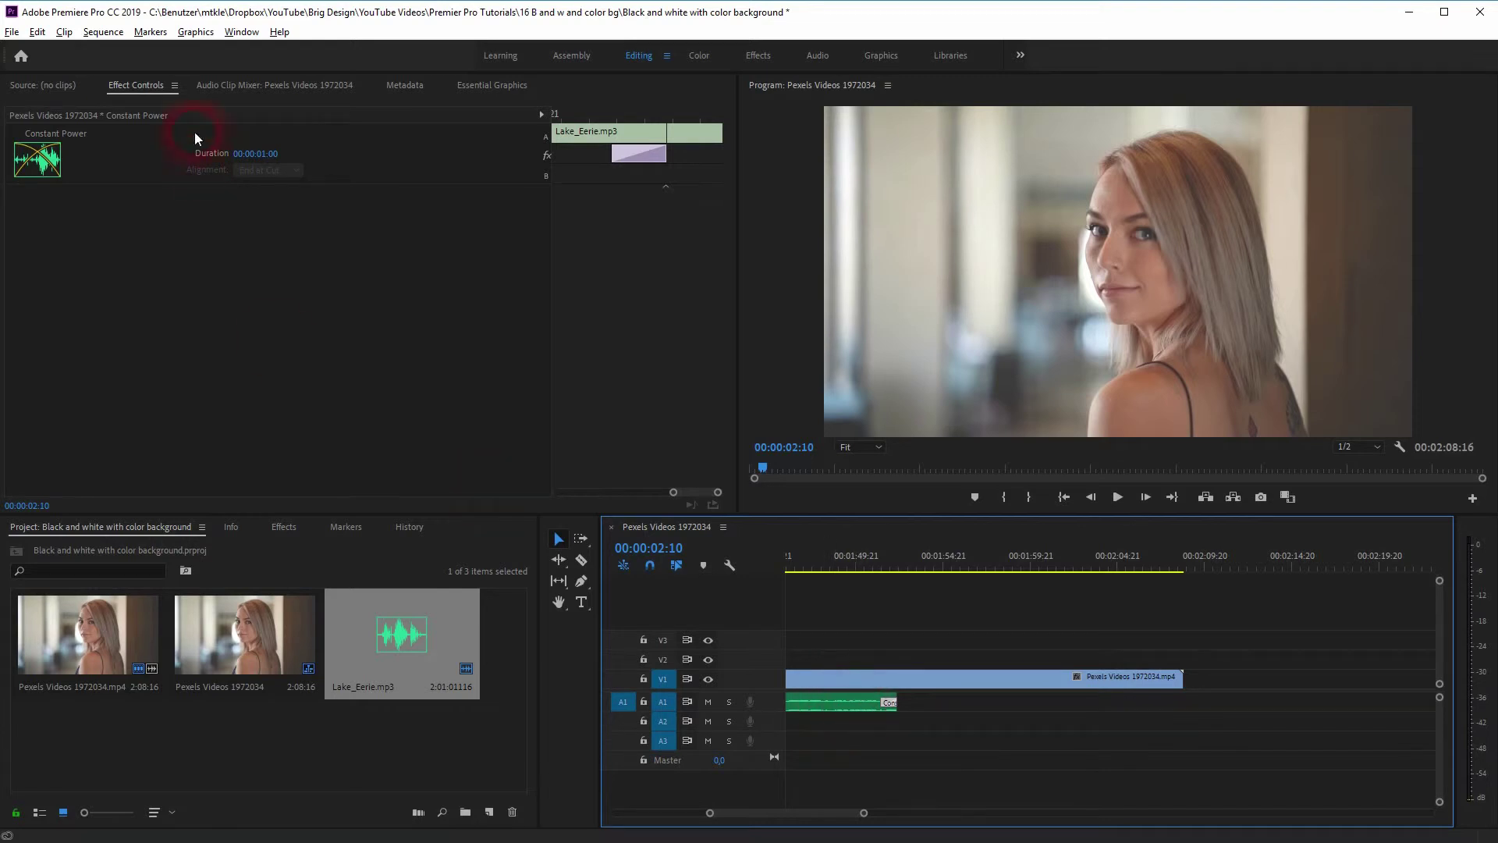
left_click(267, 155)
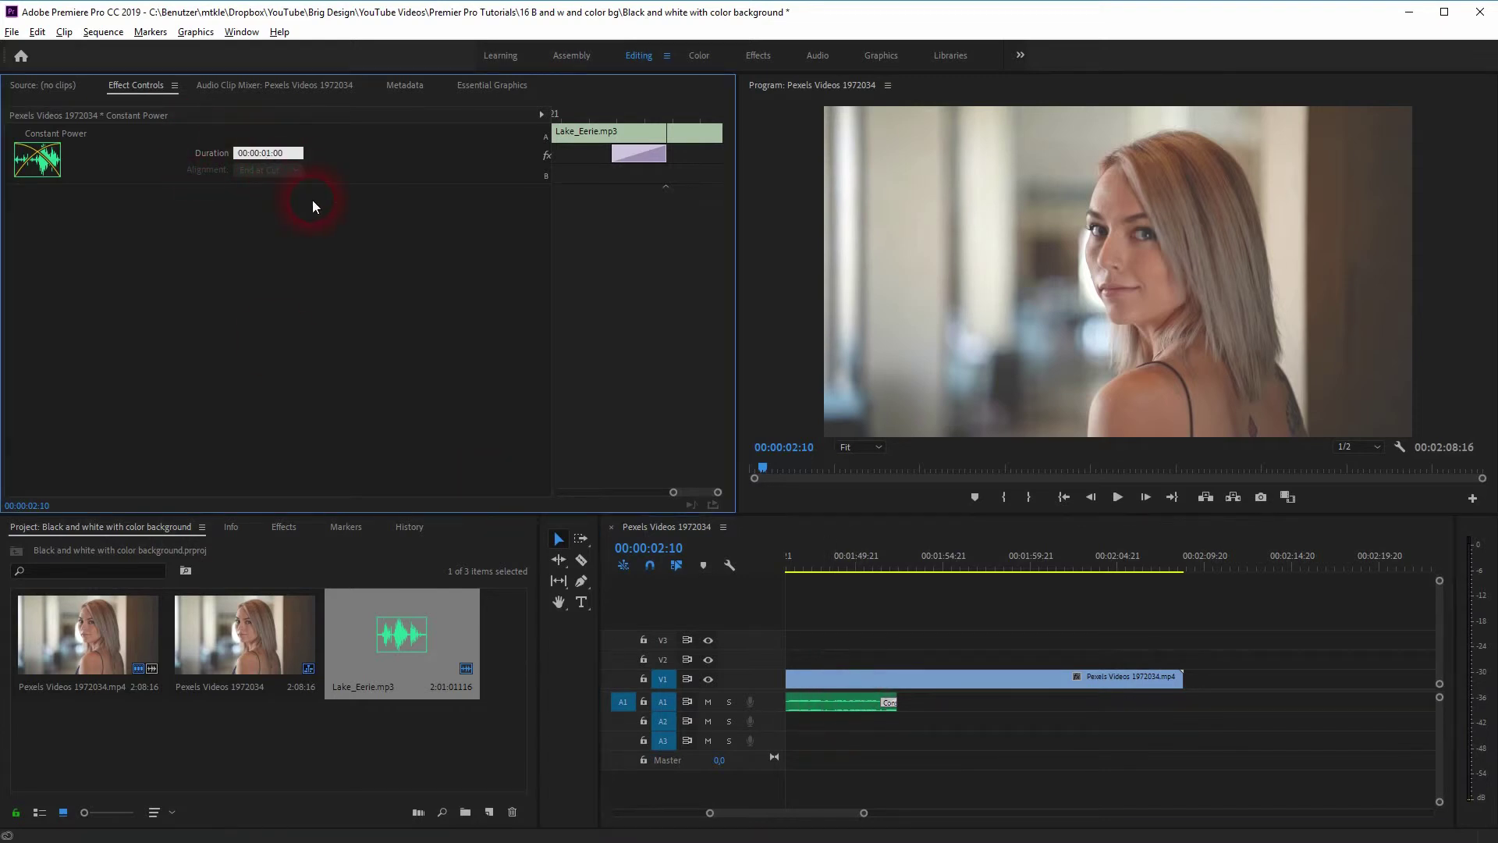
type("2")
key("Return")
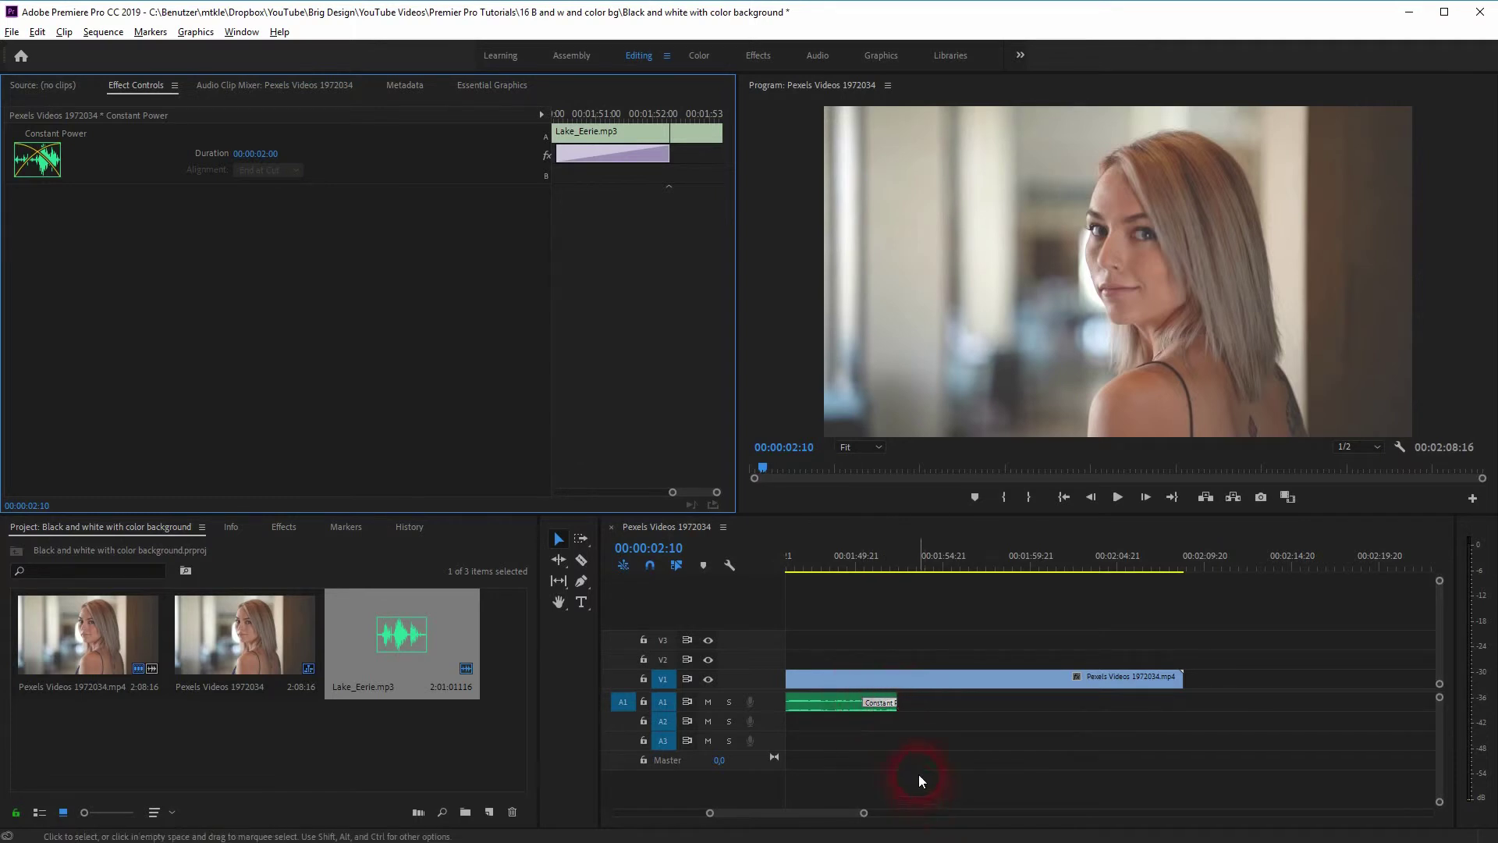
- Set the music's opening fade-in duration to 00:00:02:00
left_click(863, 714)
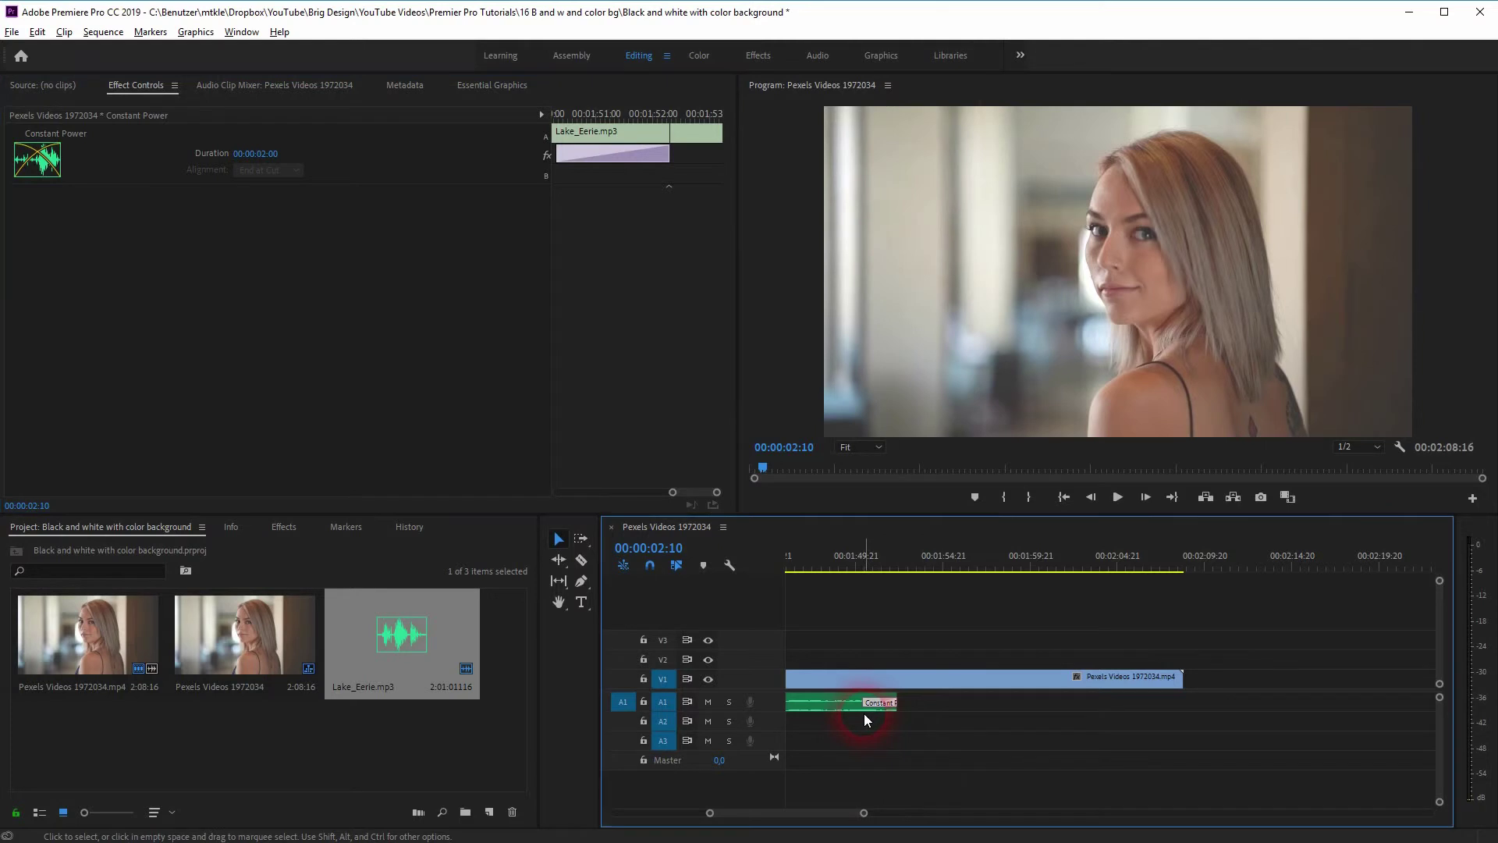
key("Home")
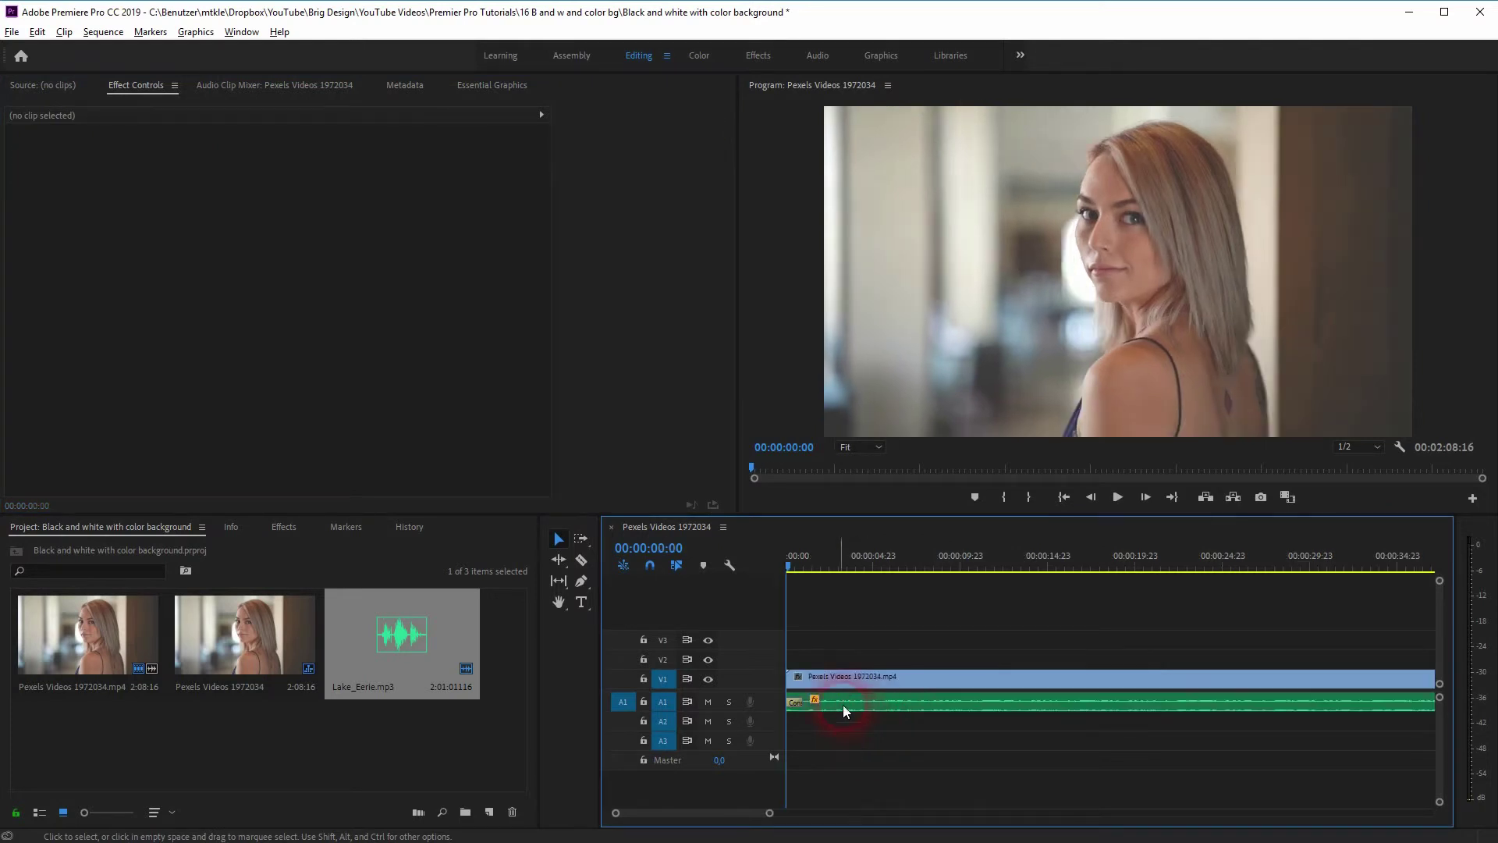
left_click(804, 711)
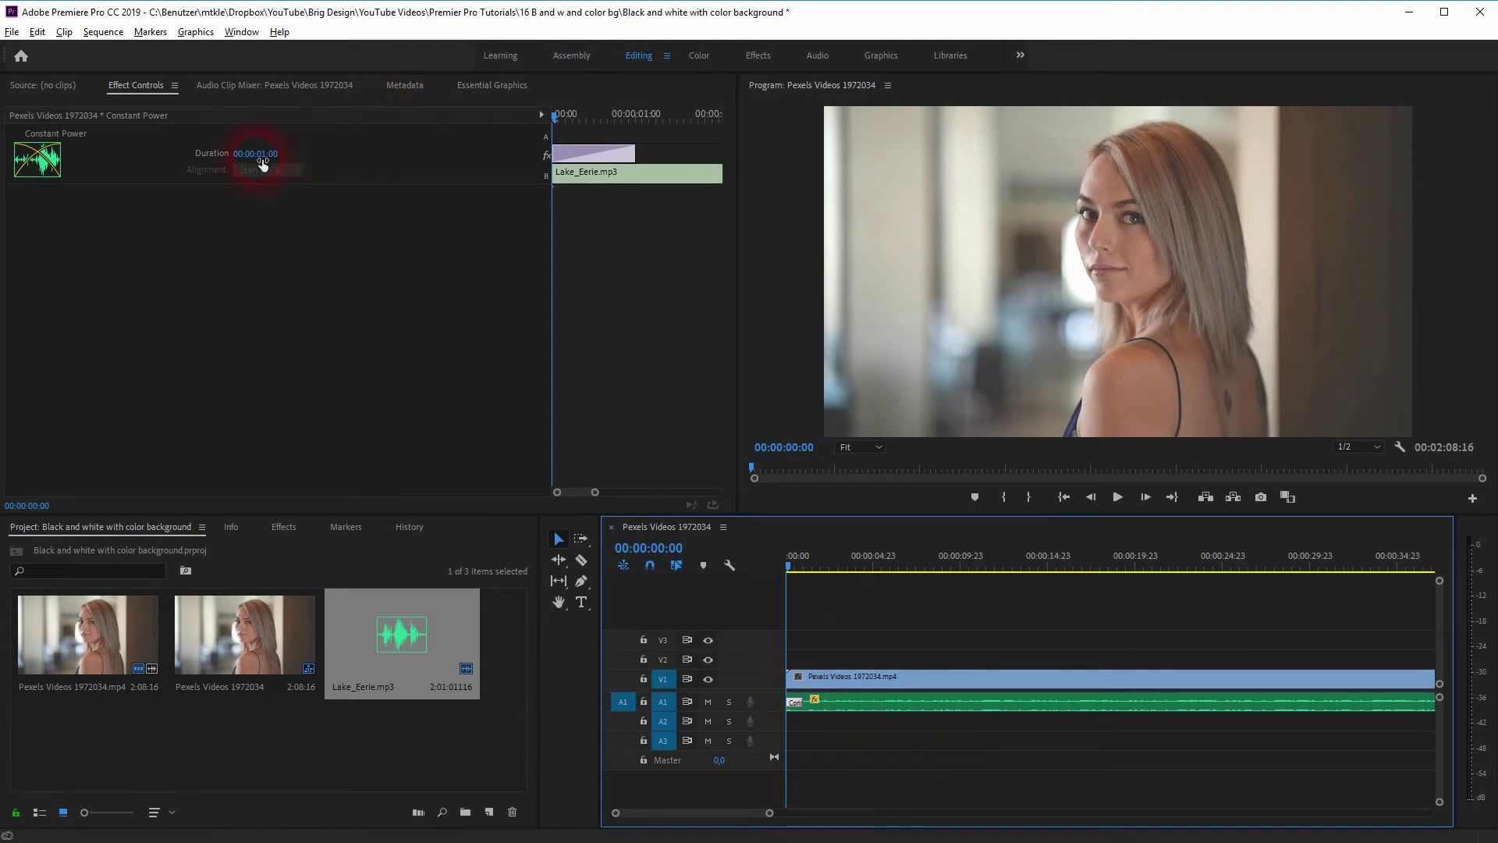
left_click(262, 156)
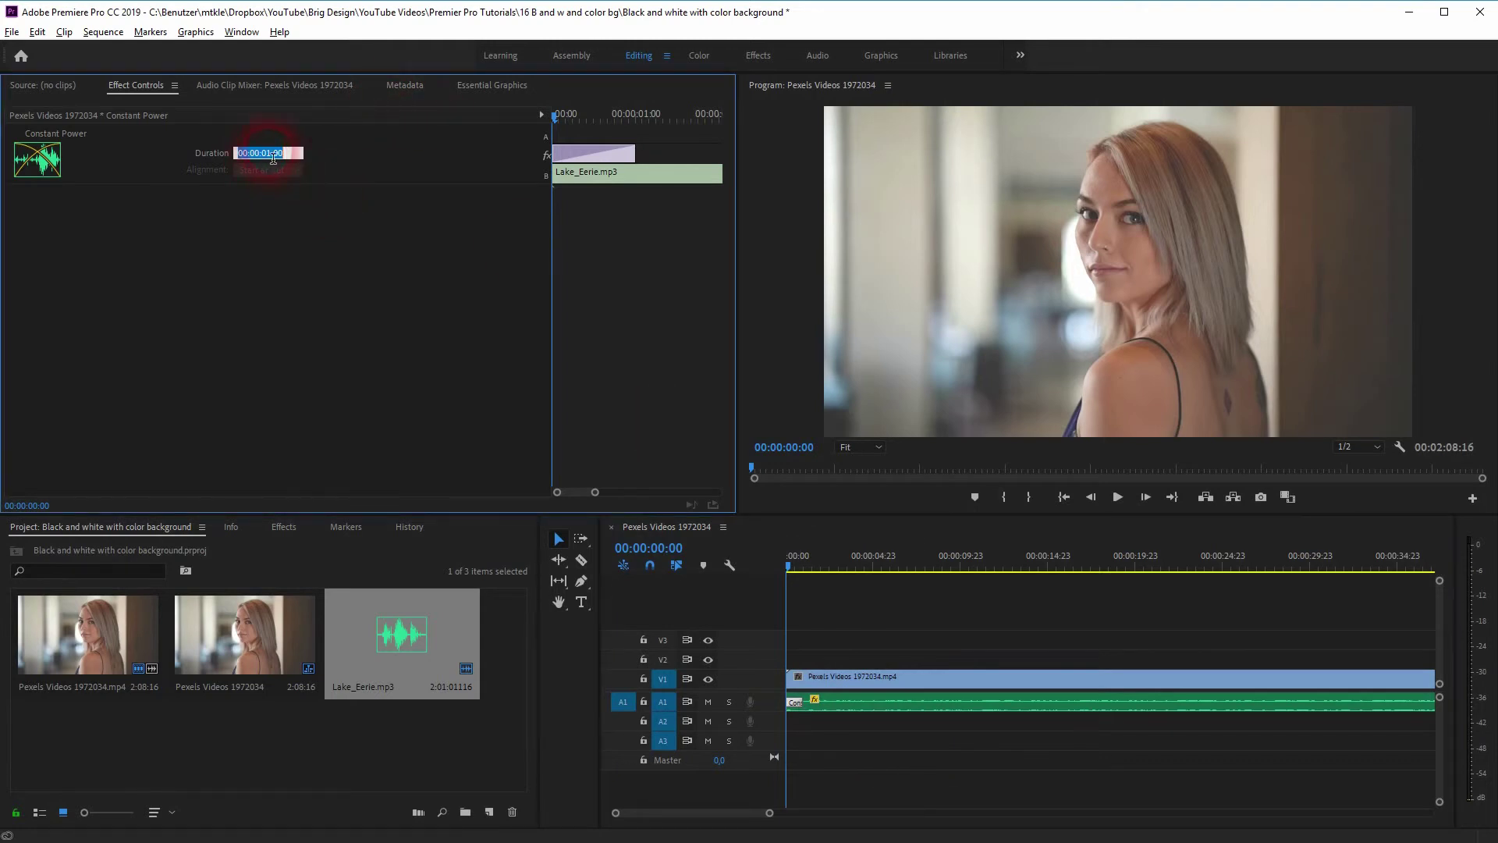
type("200")
left_click(374, 221)
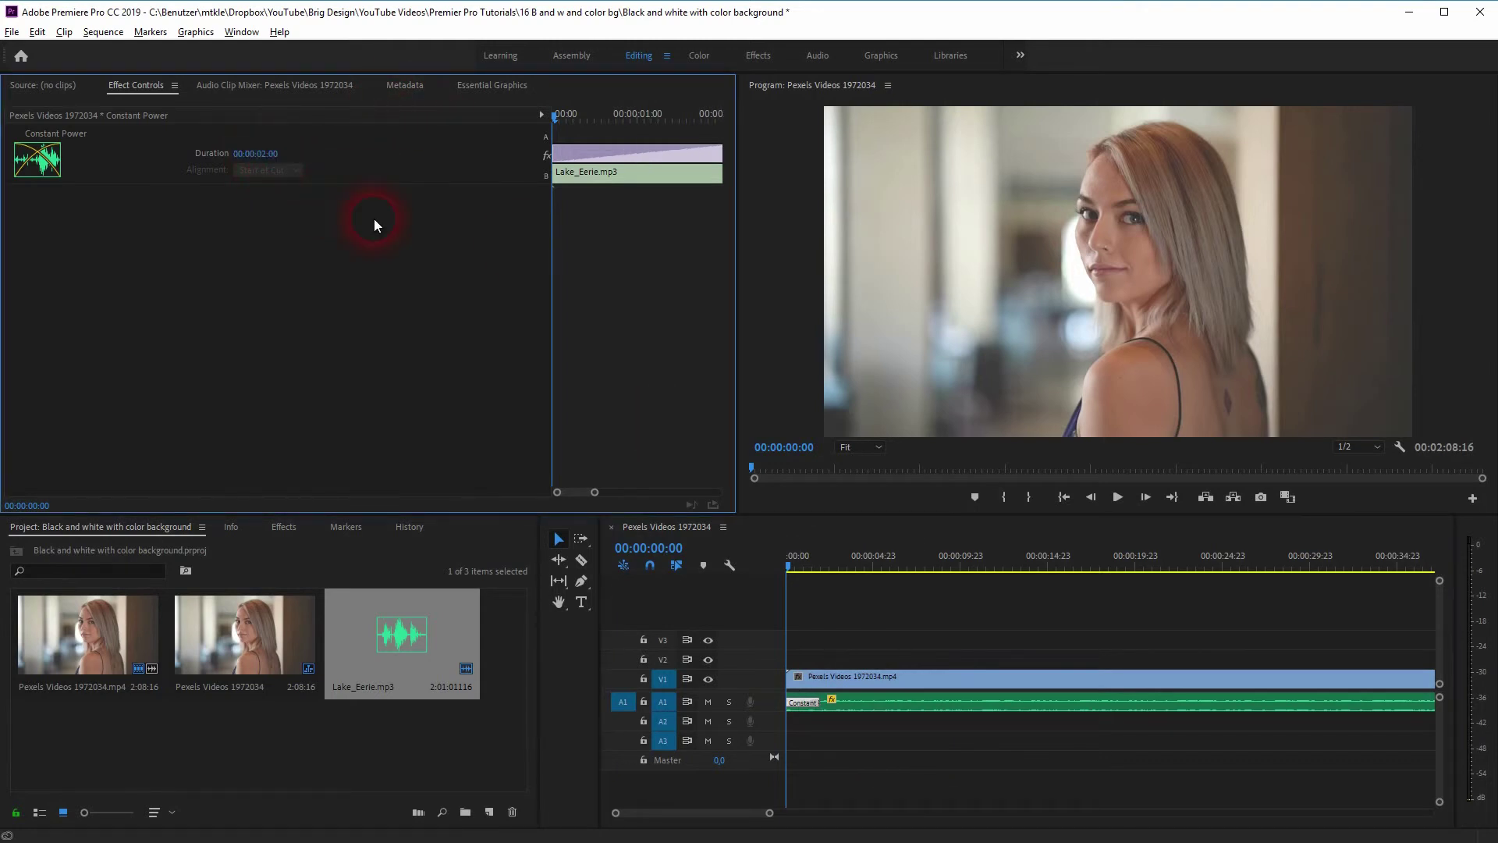
- Zoom out, play the sequence, and scrub back to the first frame
key("minus")
key("minus")
key("minus")
key("minus")
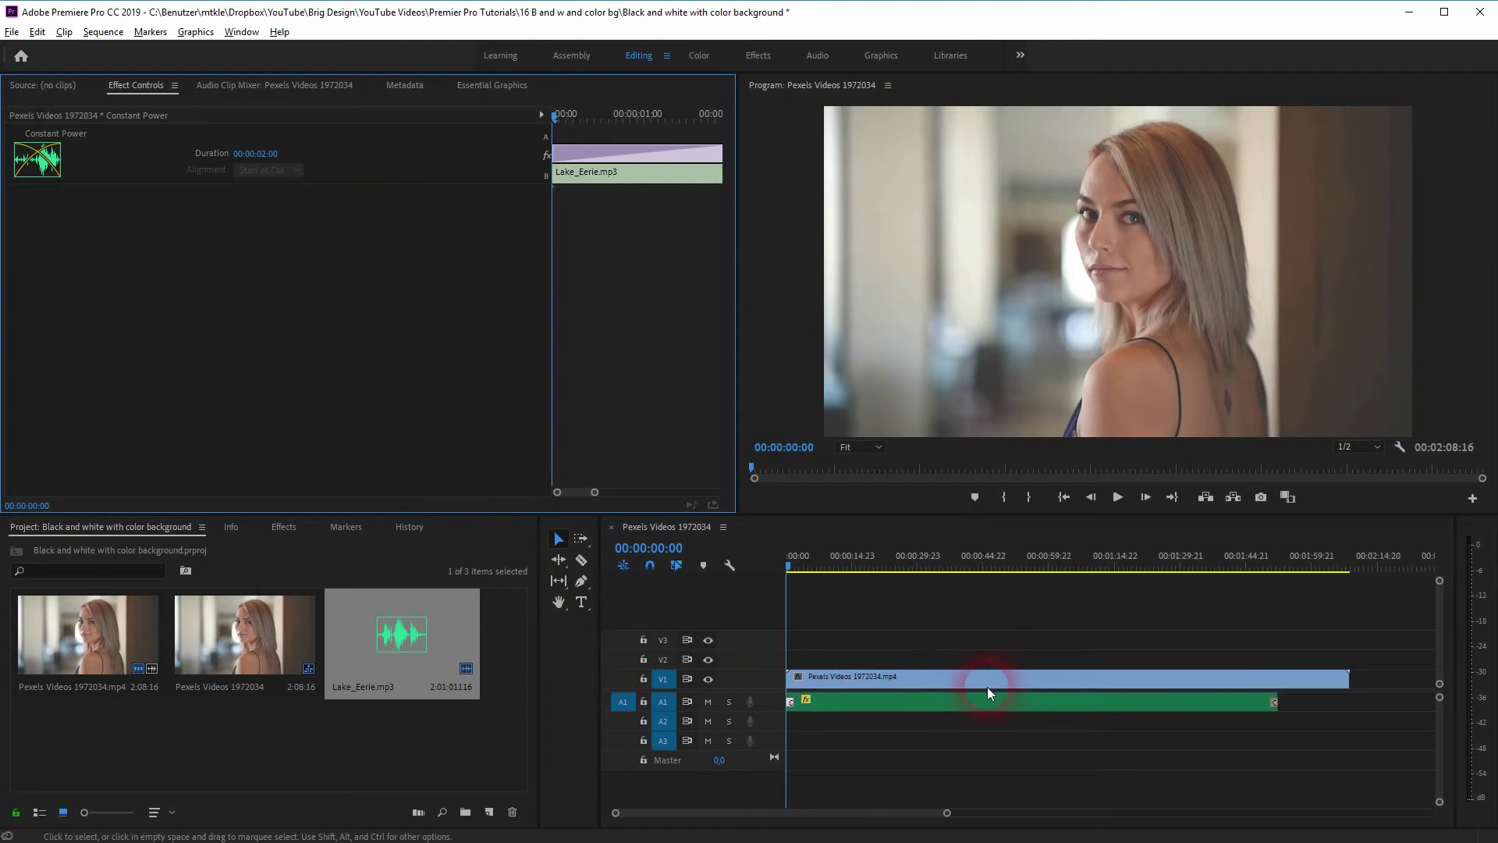
key("space")
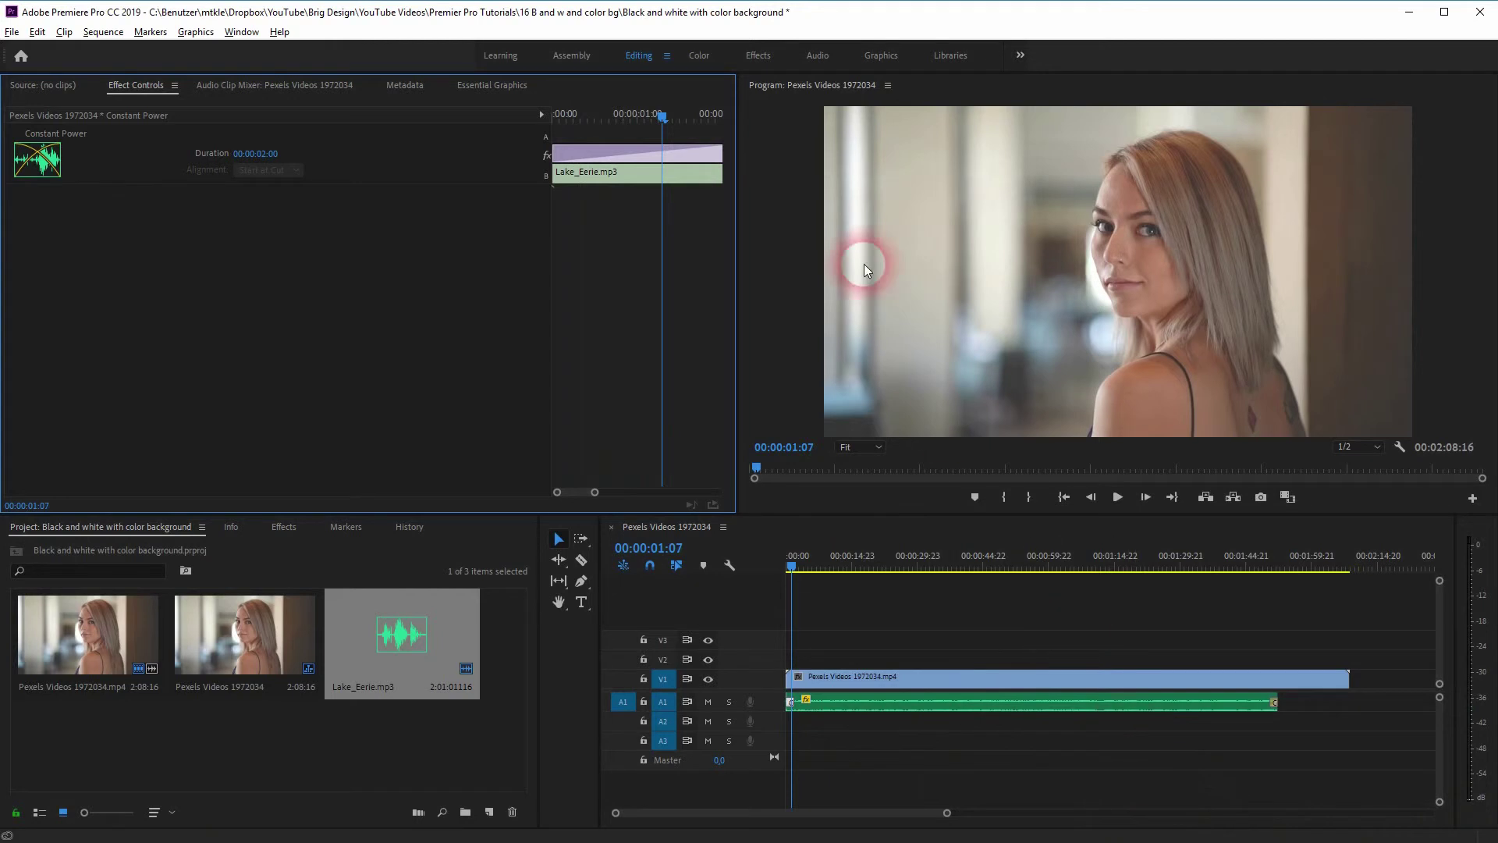
left_click(790, 567)
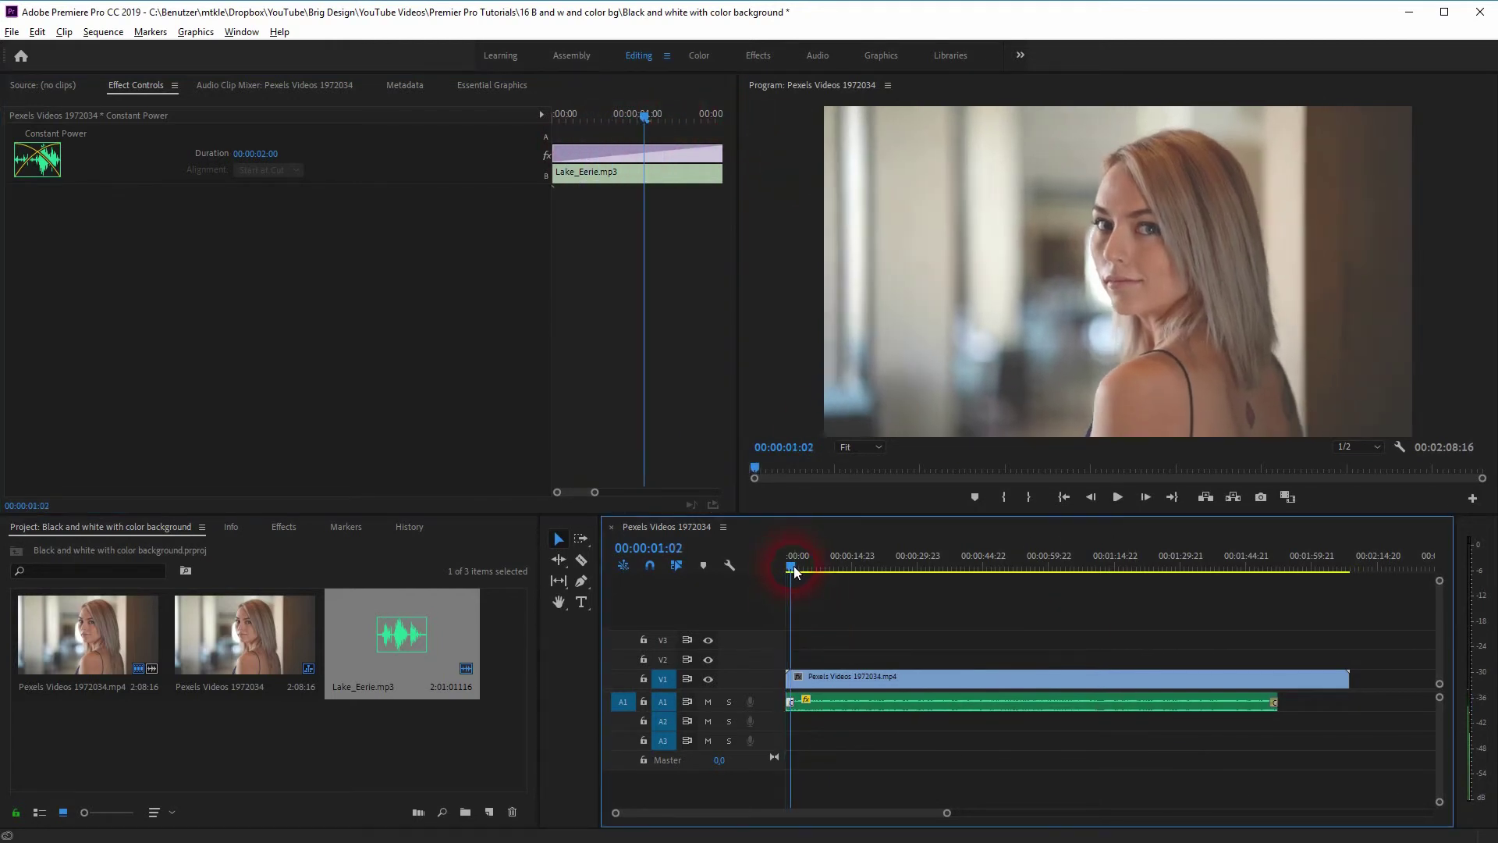
left_click_drag(790, 565, 777, 562)
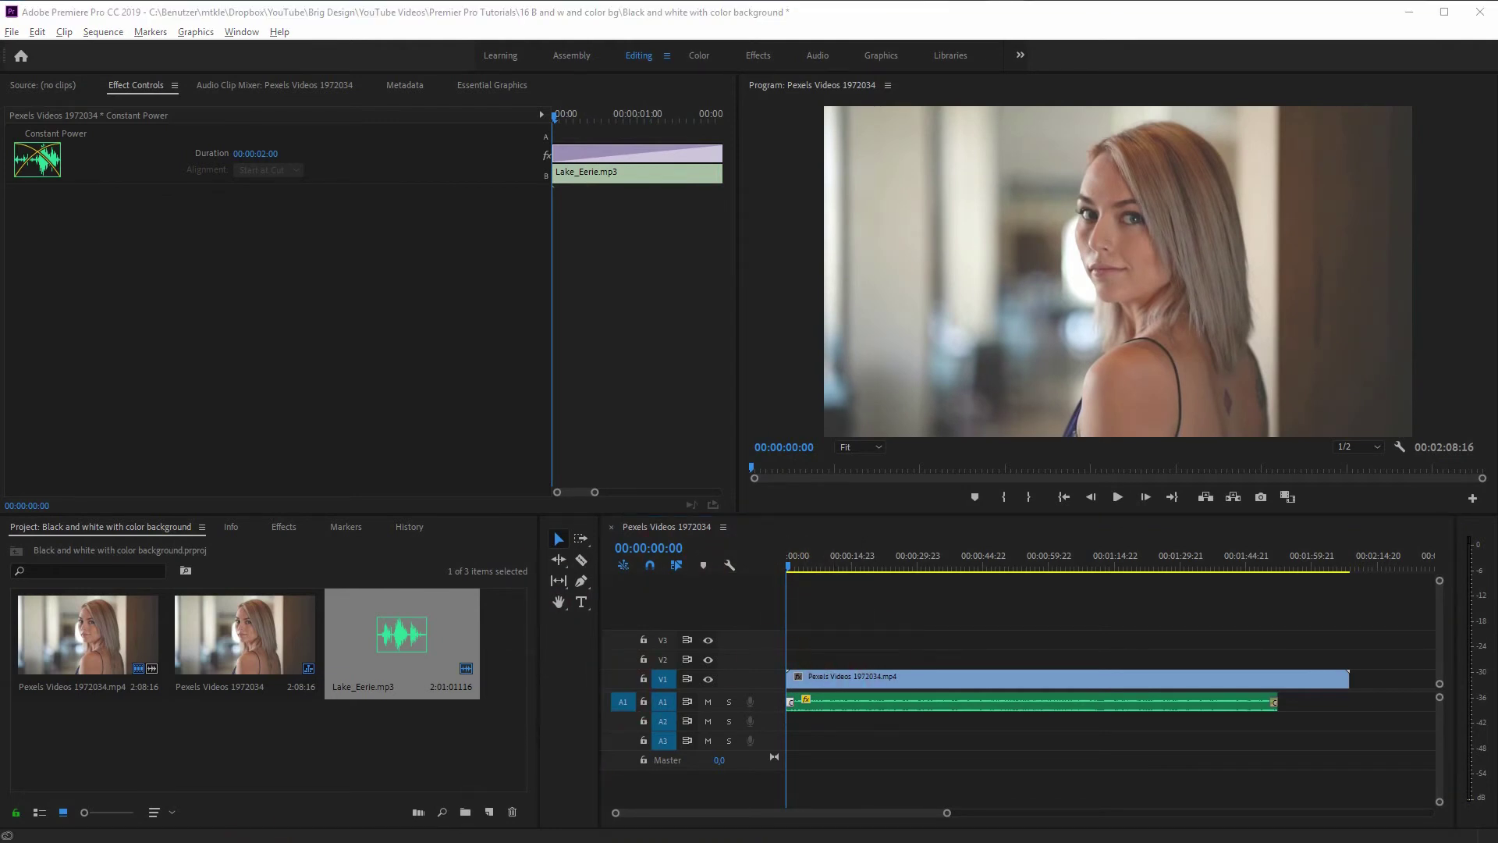
- Import Lay_It_Down.mp3, place it on track A2 under Lake_Eerie, and play back
left_click_drag(265, 812, 275, 762)
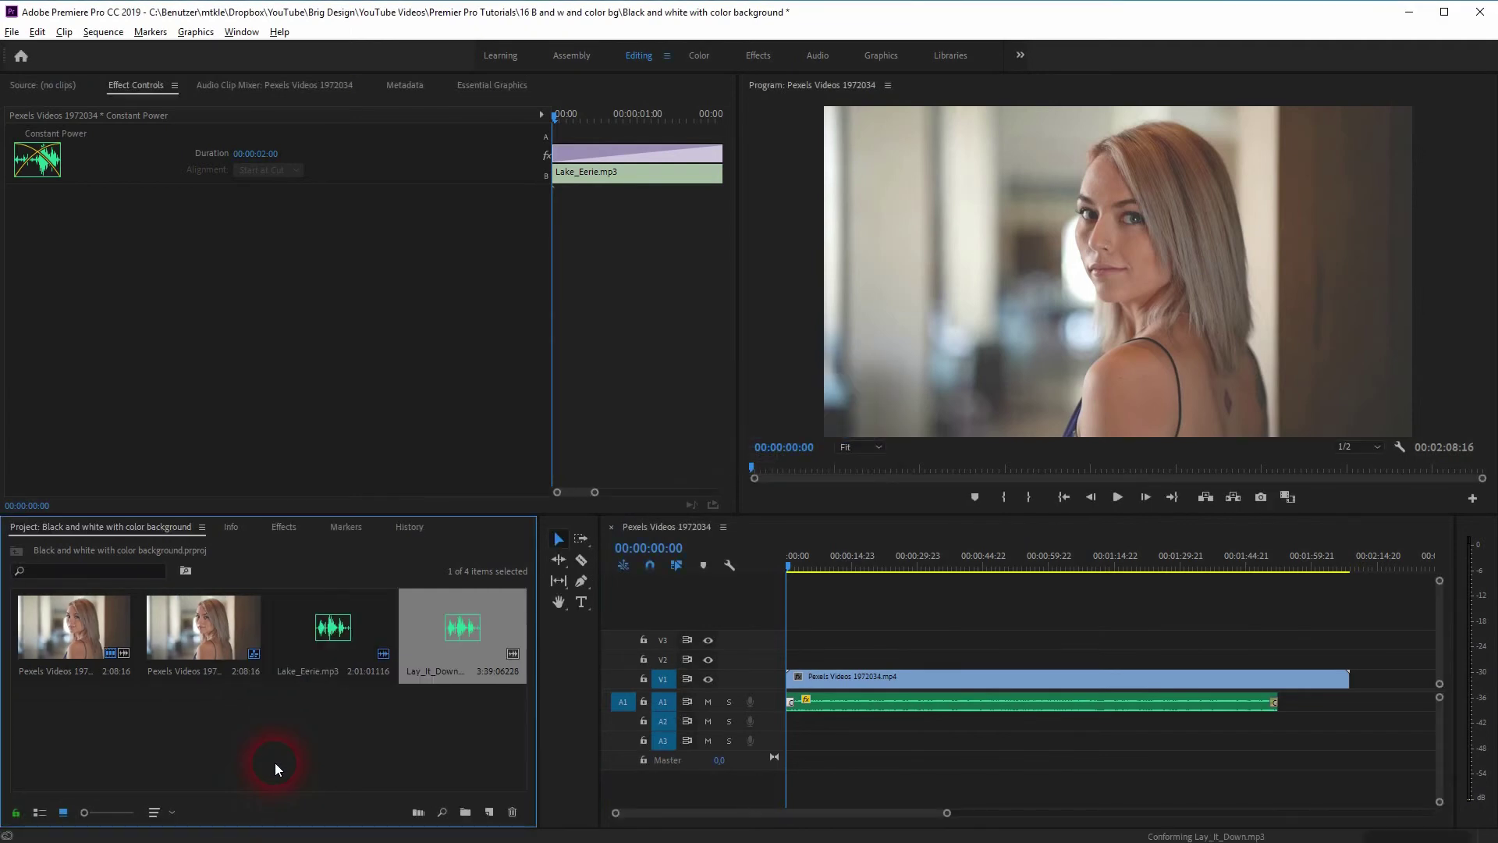
left_click(882, 705)
left_click(324, 628)
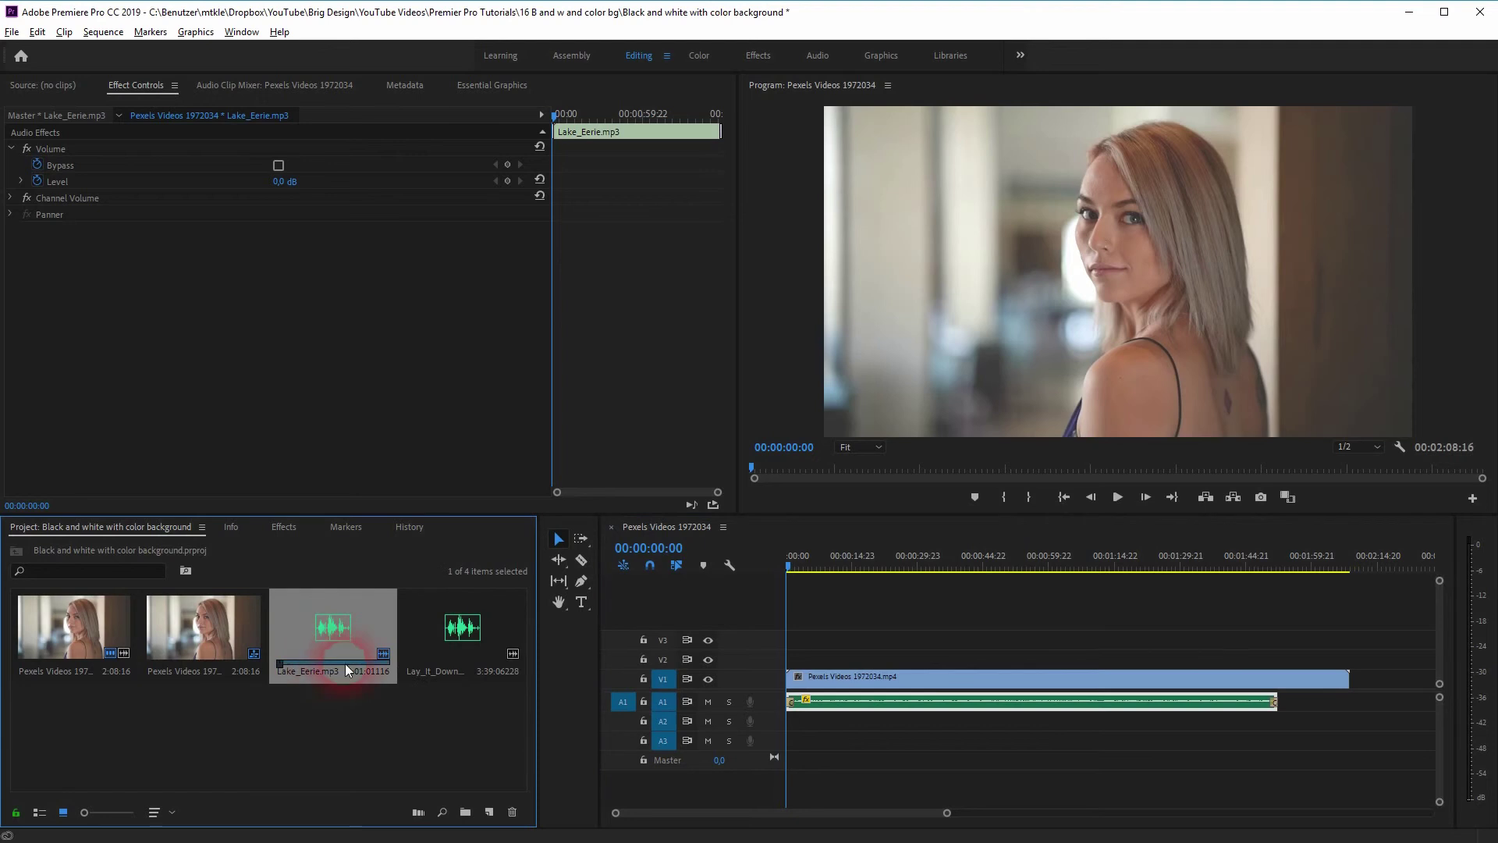
left_click(470, 657)
left_click_drag(427, 628, 790, 726)
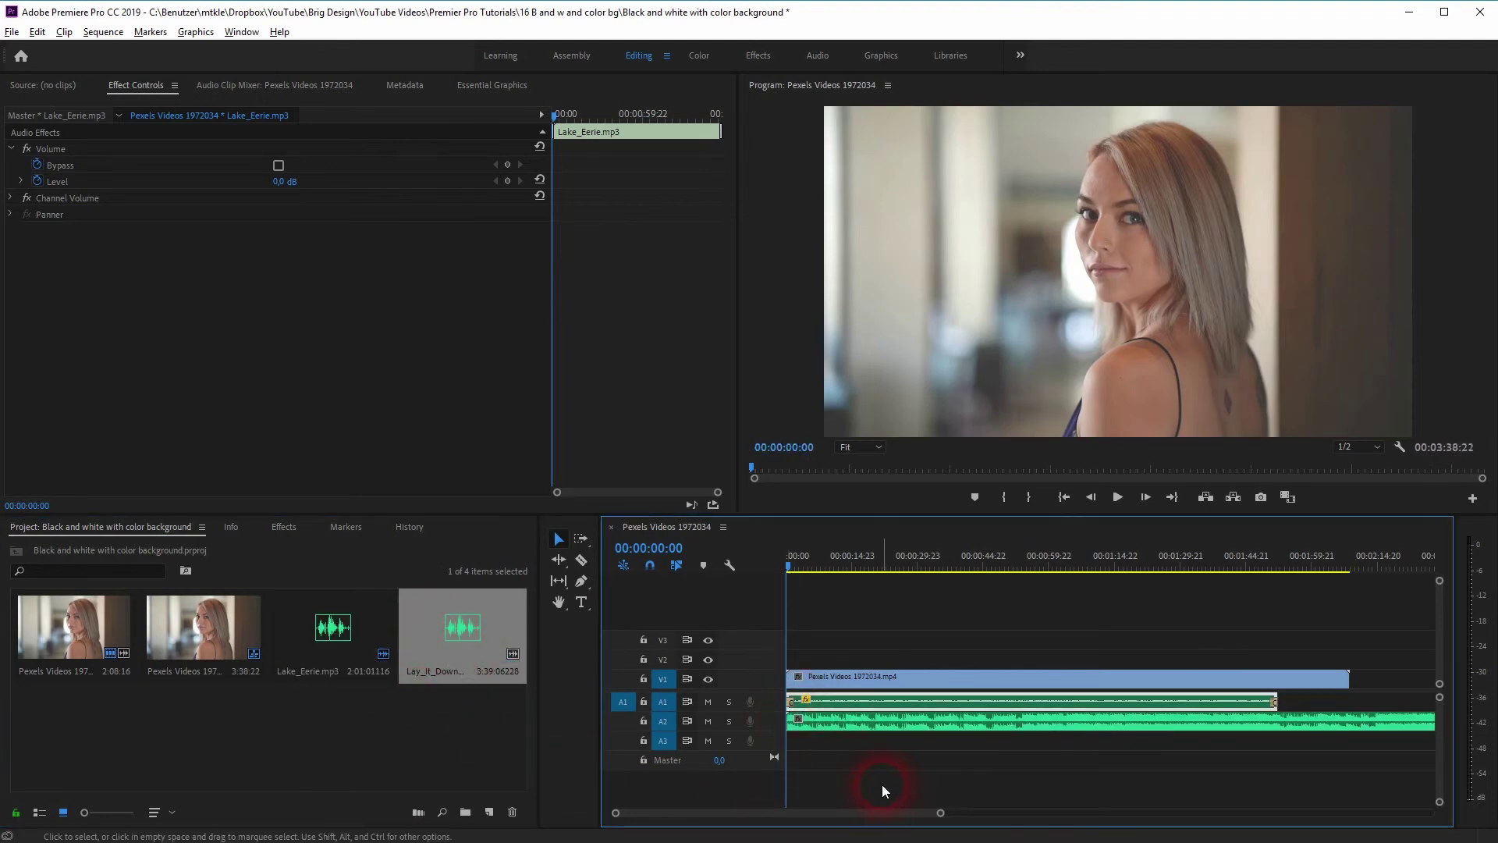
key("minus")
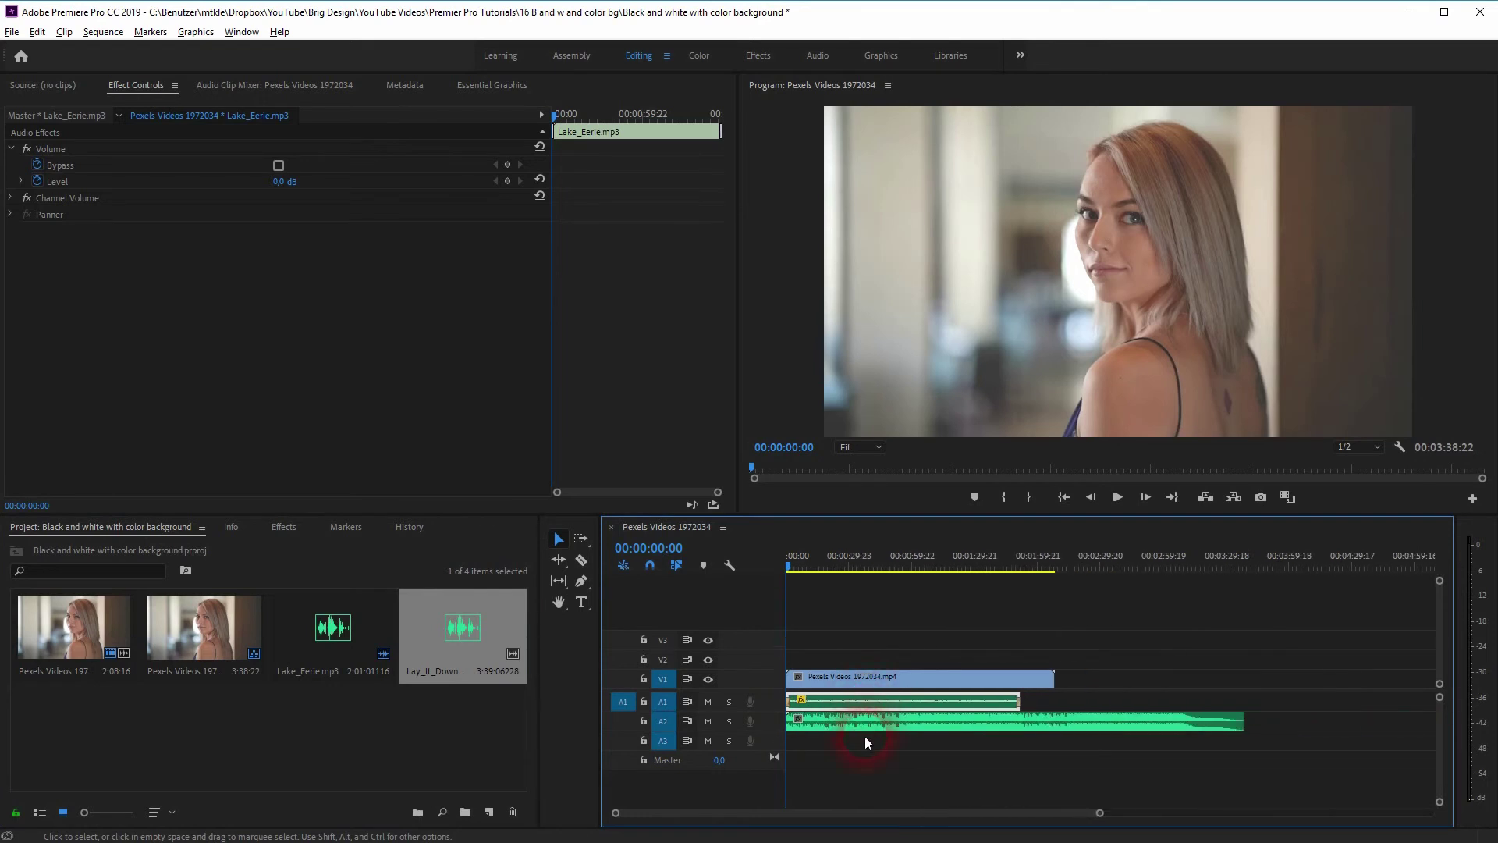
key("space")
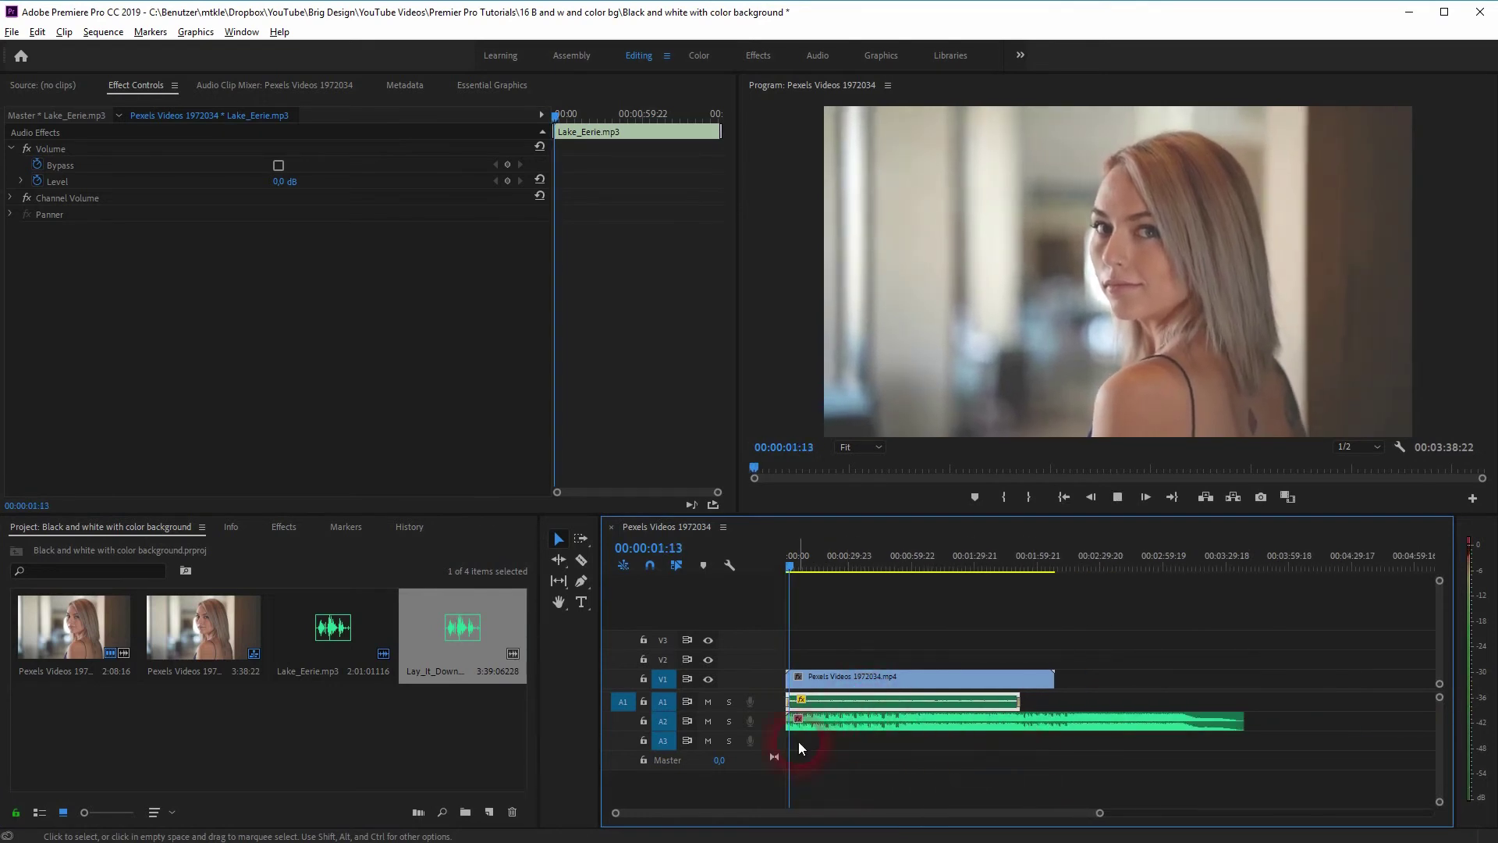
left_click(826, 721)
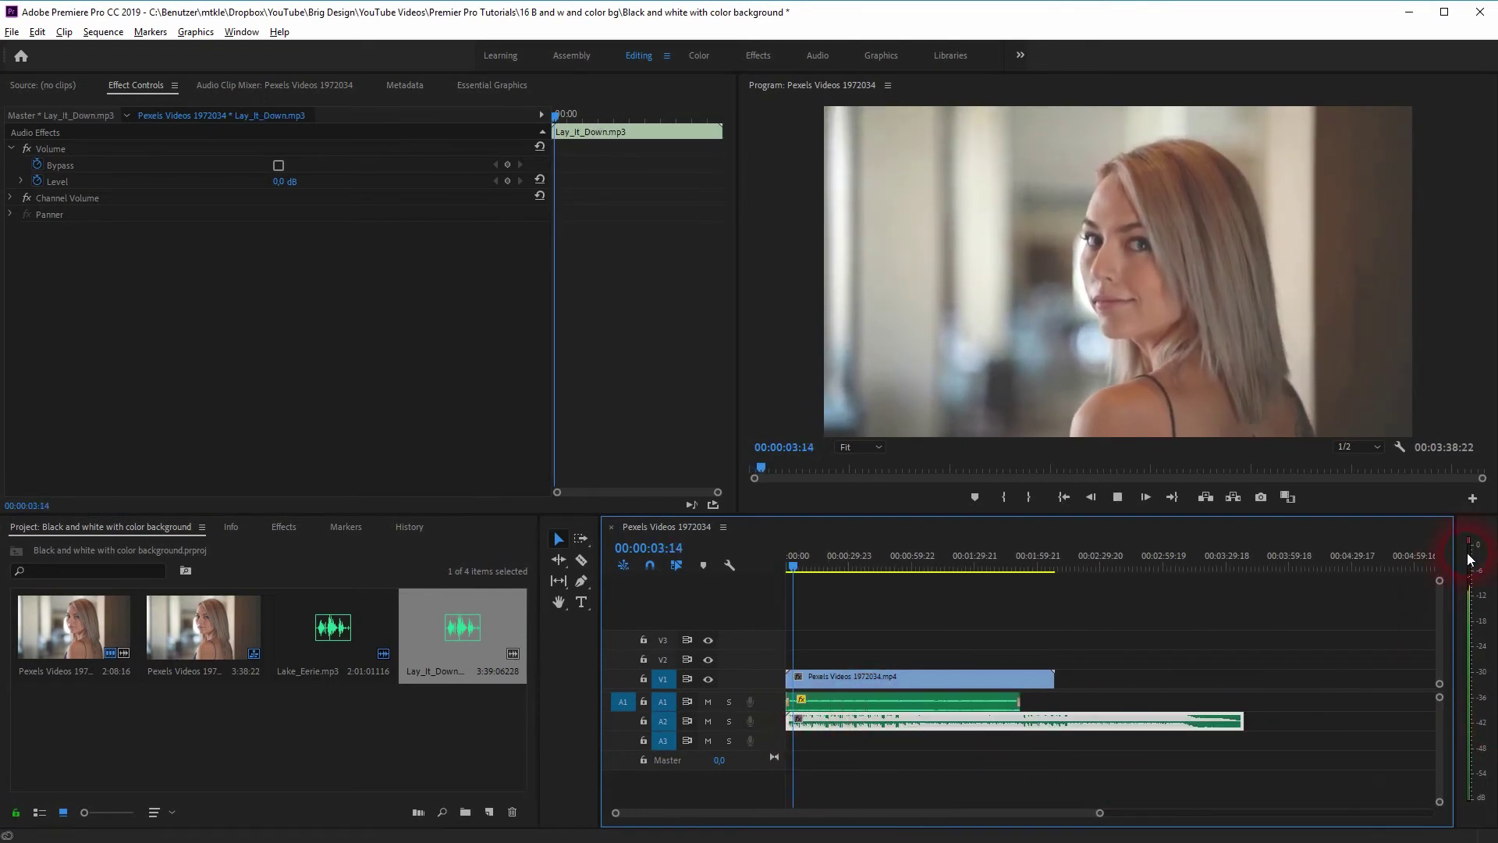
- Set the Lay_It_Down clip's gain on A2 to -12 dB and play it back
right_click(809, 721)
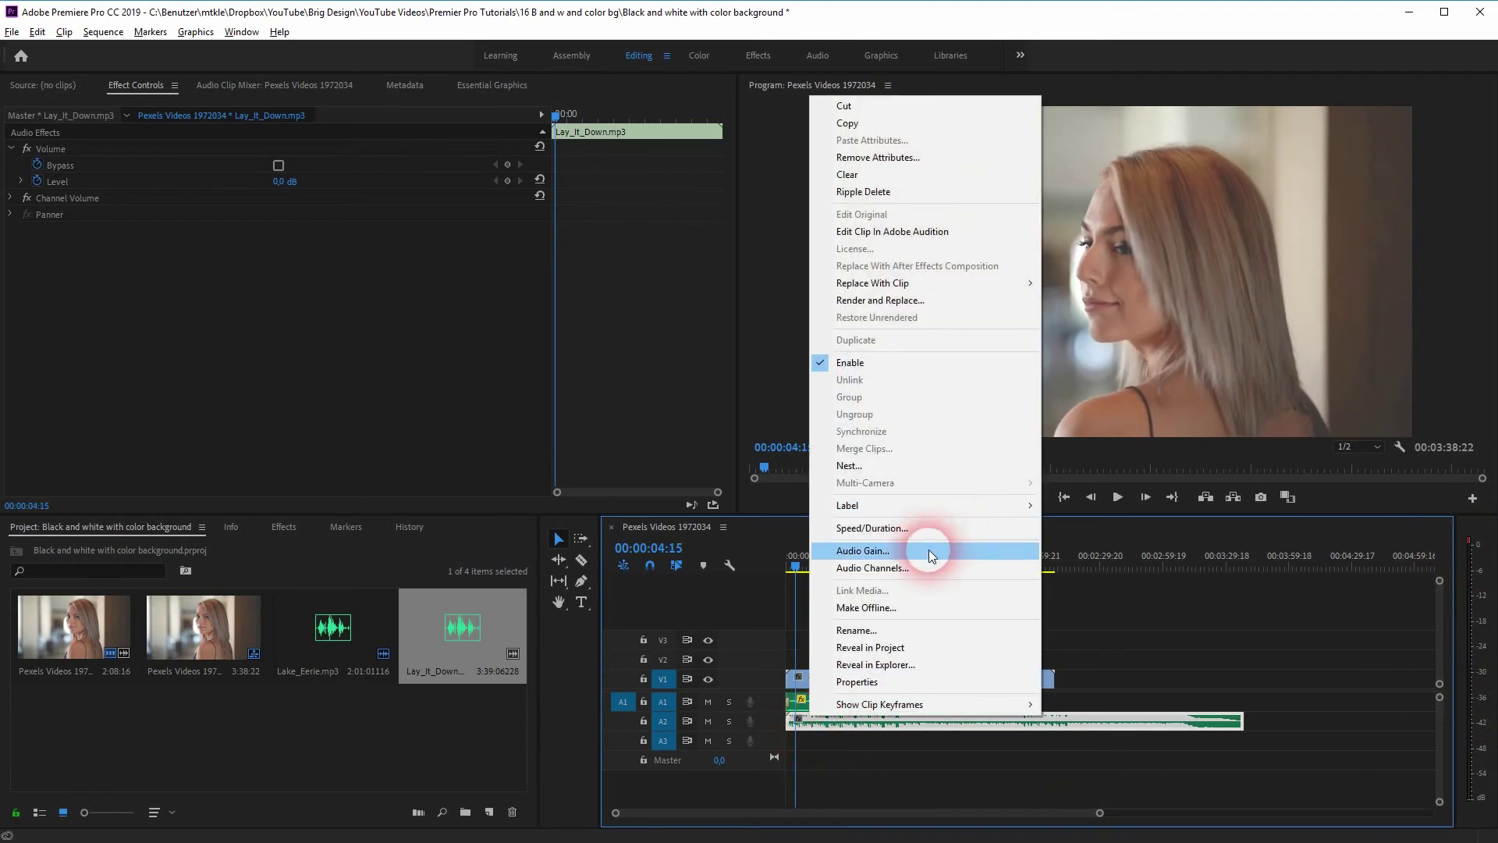
left_click(929, 549)
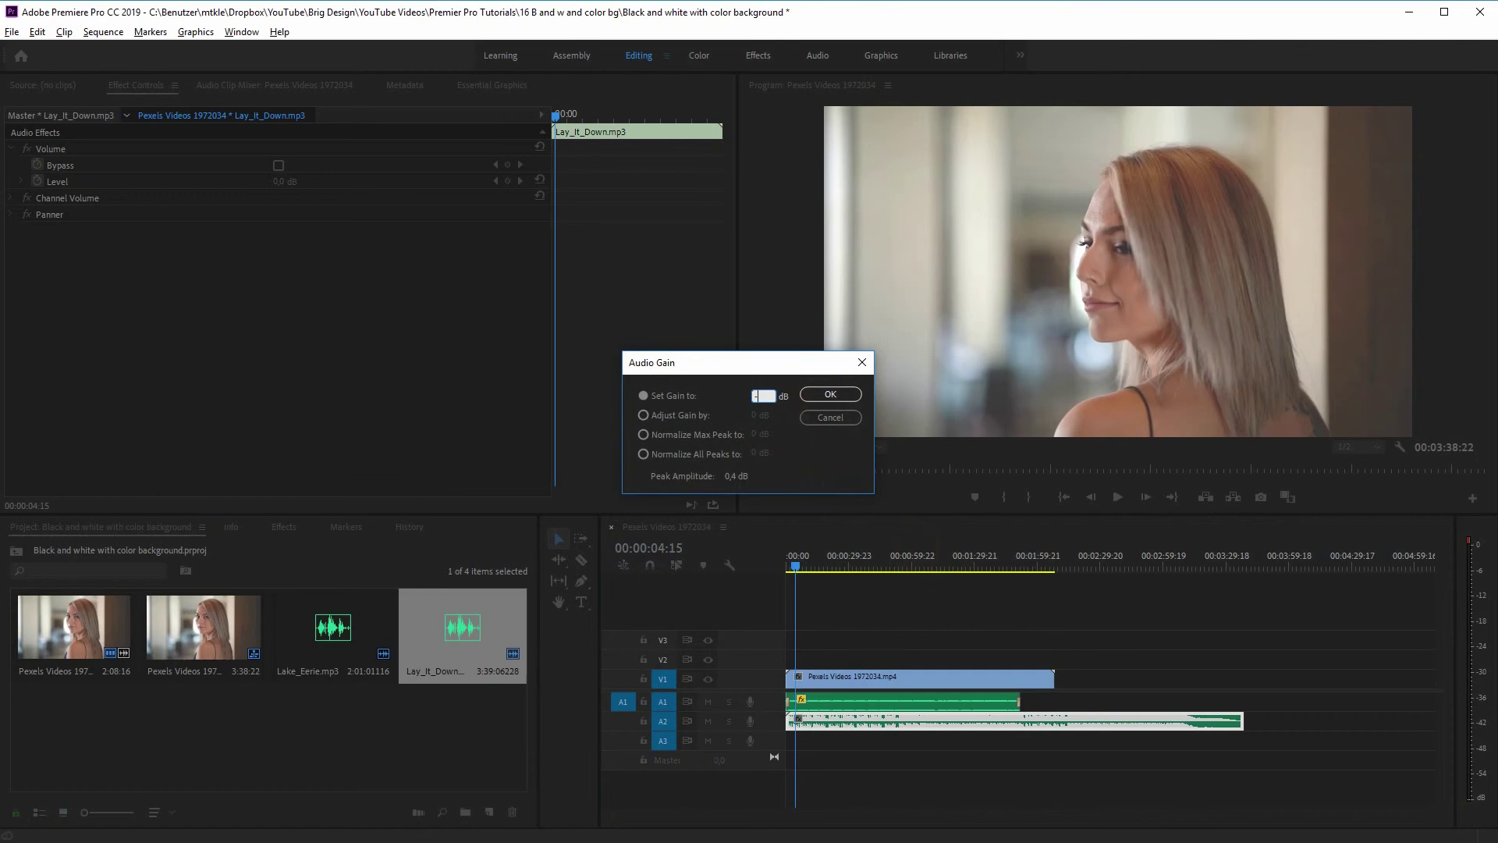
type("-2")
type("12")
left_click(819, 395)
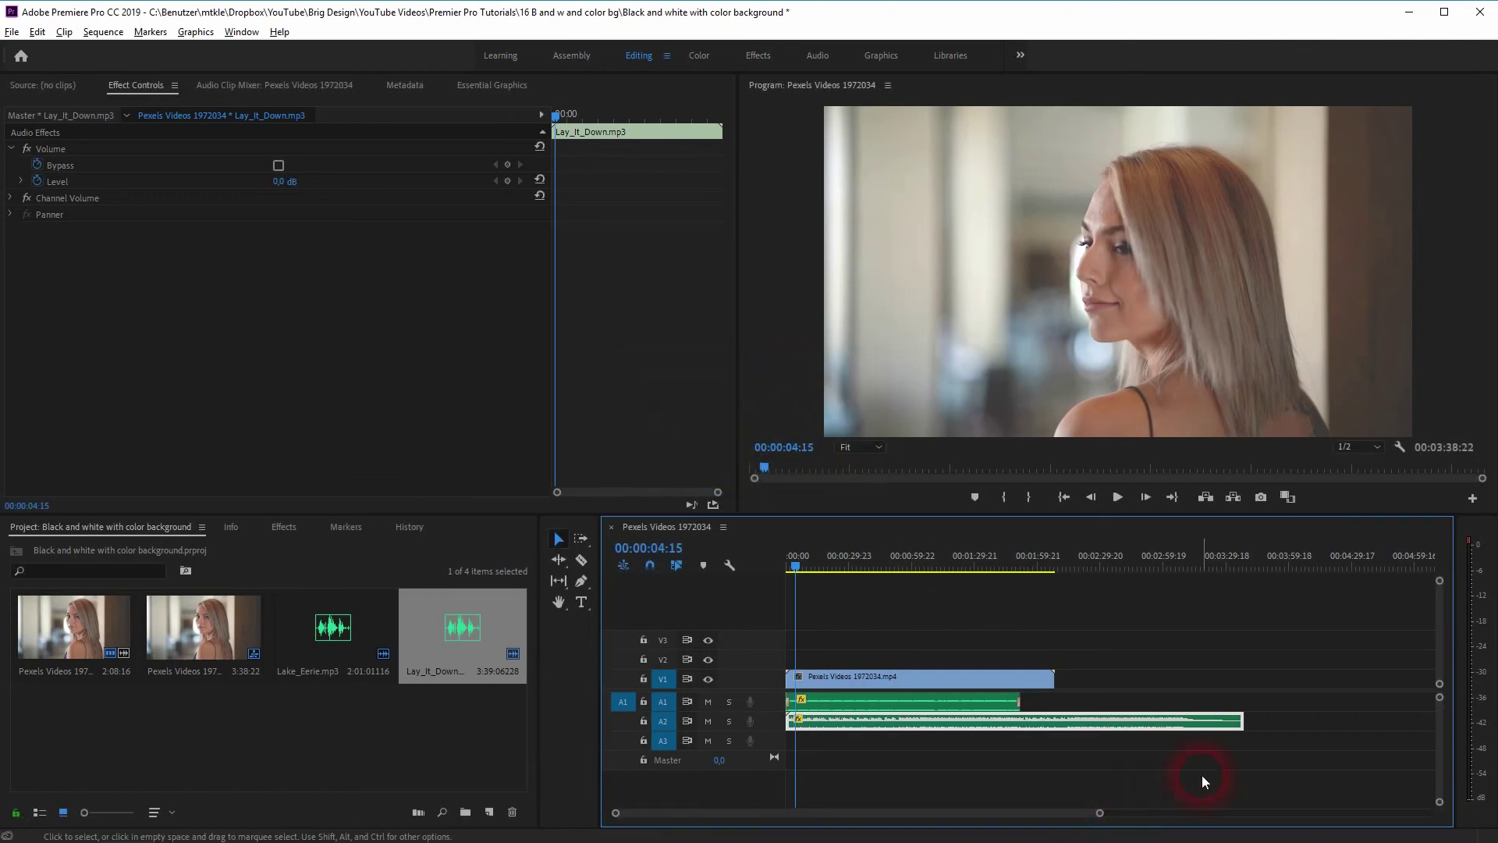
key("space")
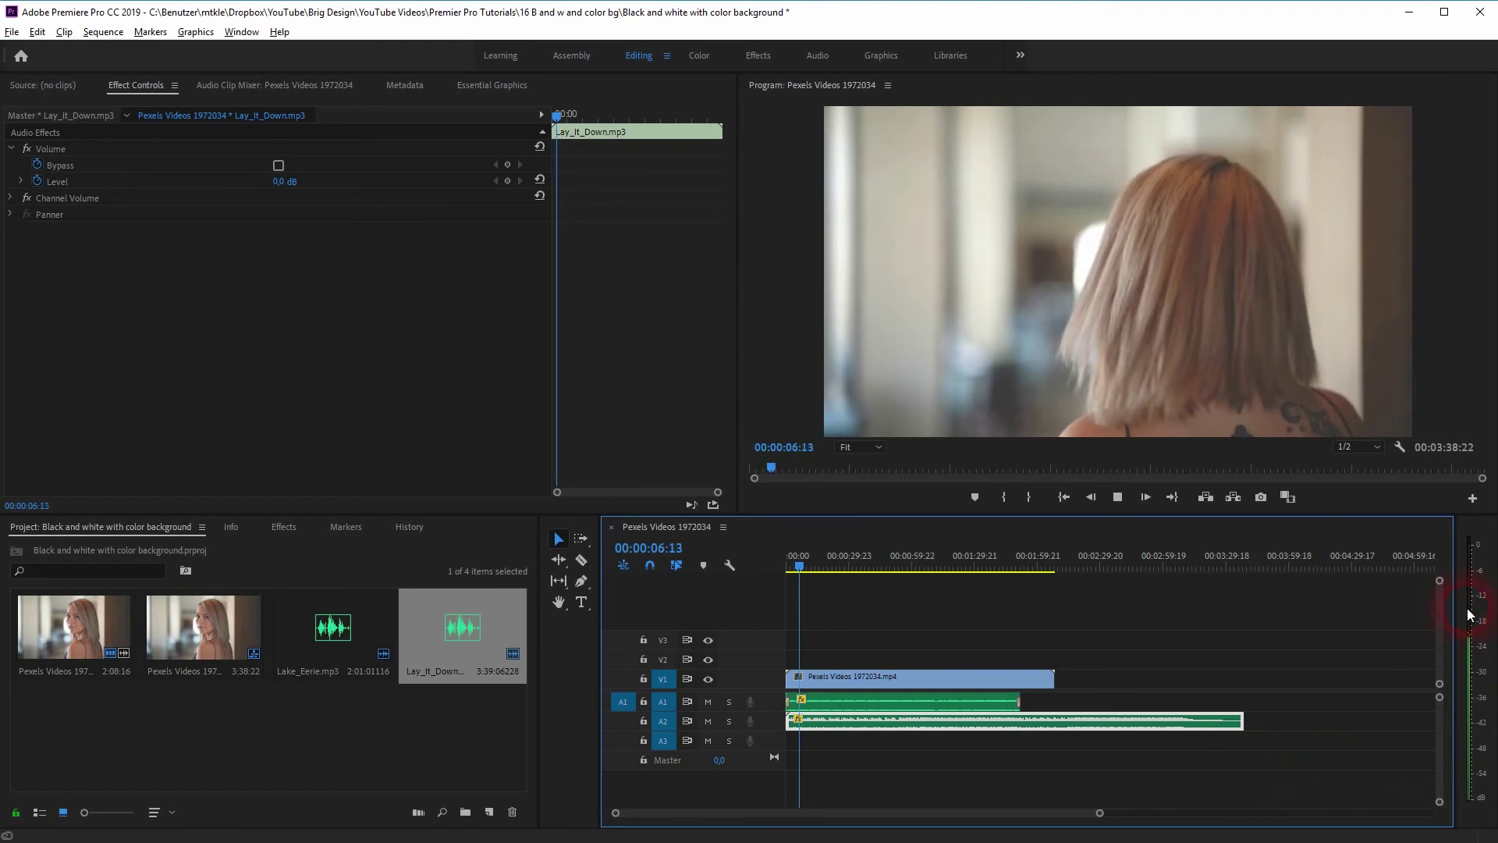
left_click(935, 698)
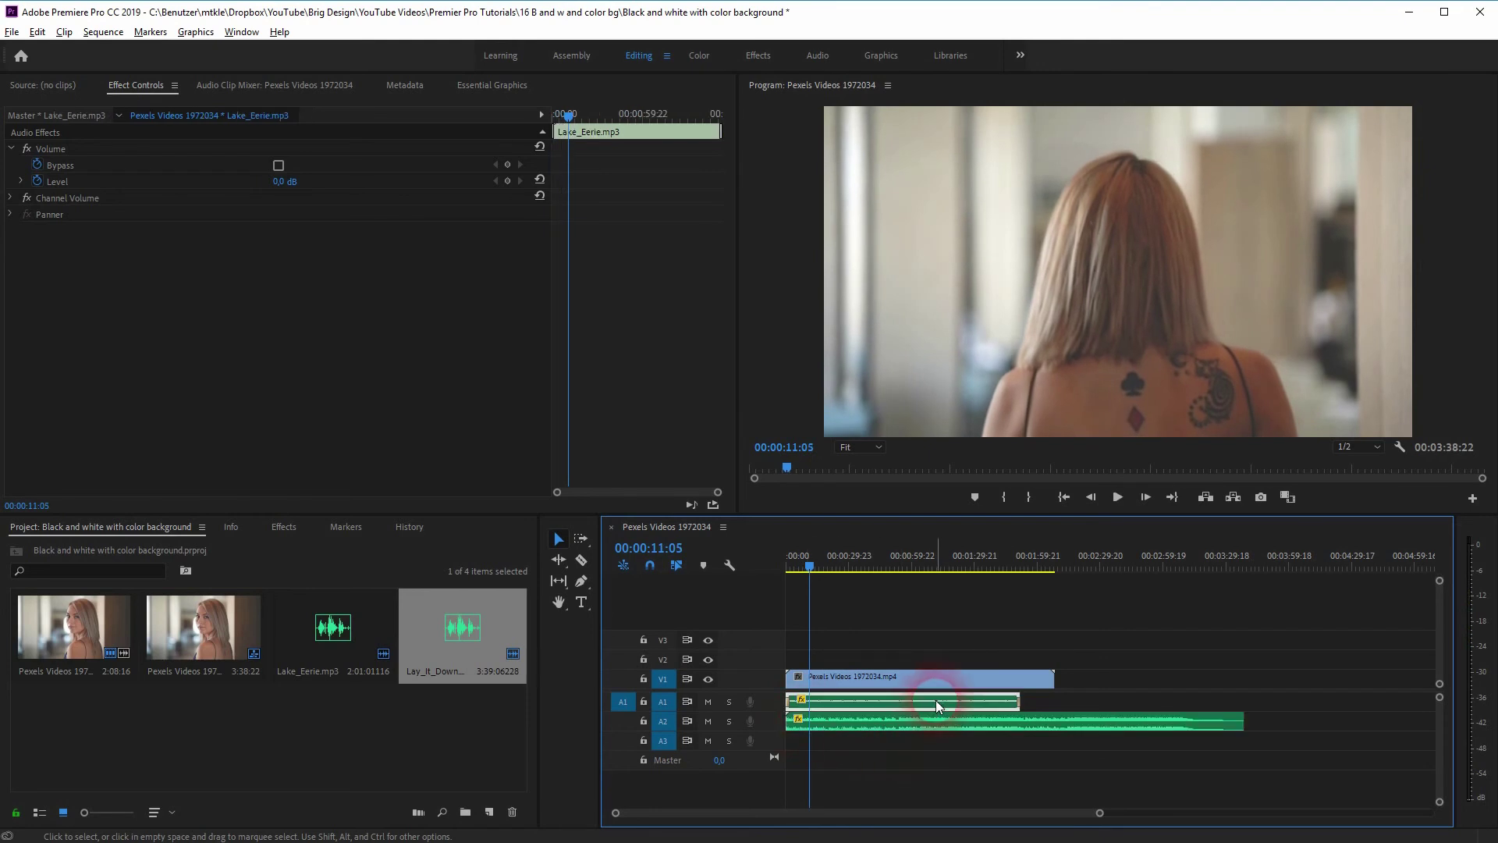
left_click(1461, 658)
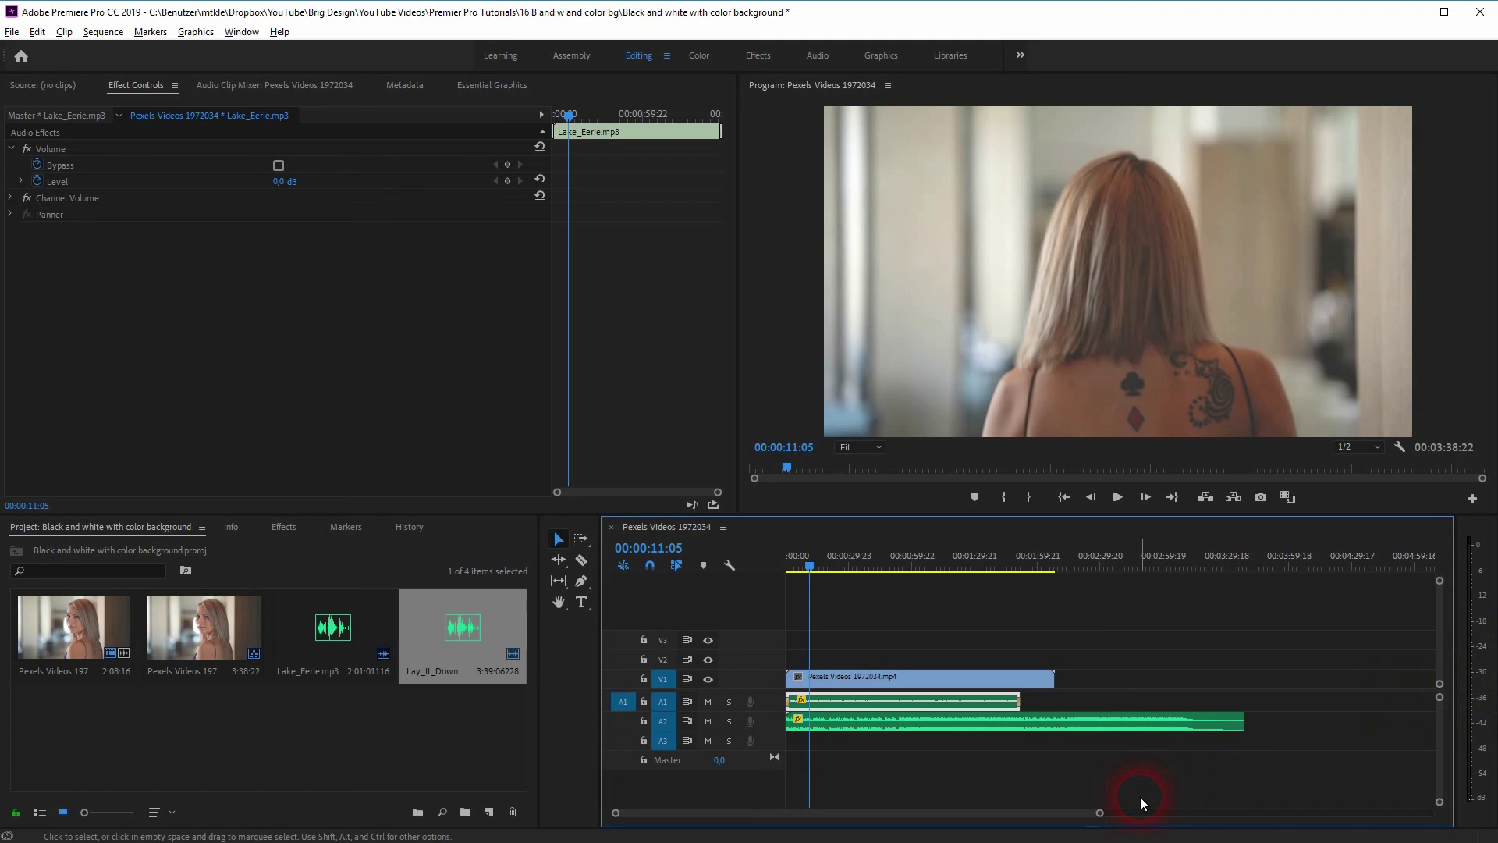